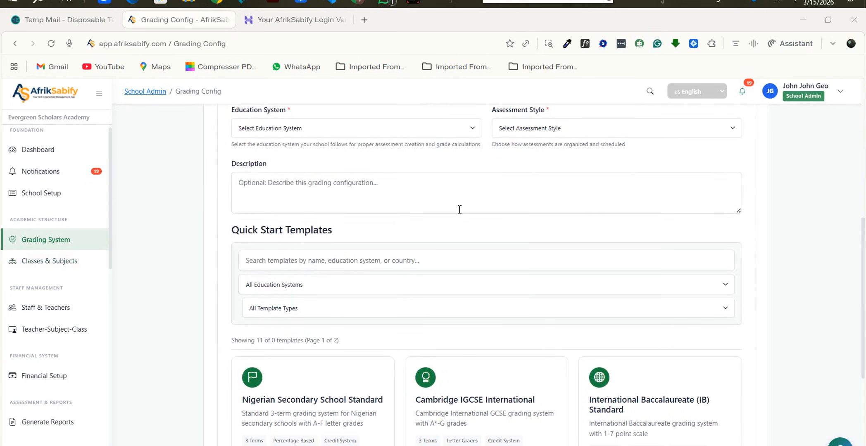
- Start a new academic year labelled 2024/2025 with the description "Hard work"
scroll(459, 209, "up", 8)
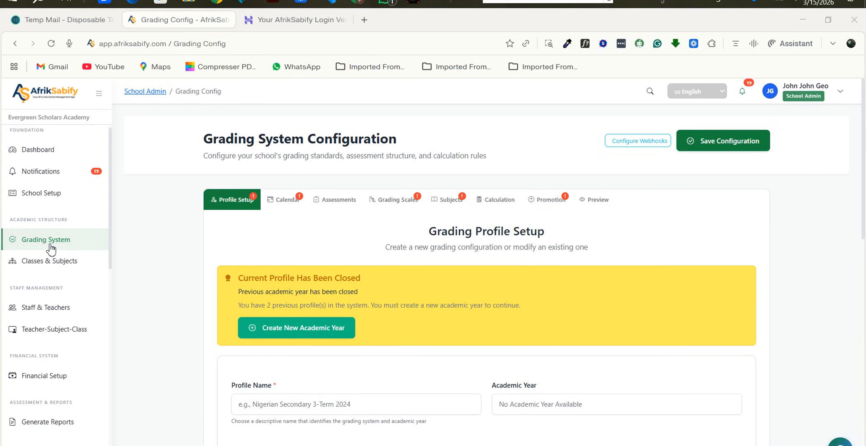
scroll(301, 177, "down", 1)
scroll(302, 177, "up", 1)
scroll(376, 137, "down", 1)
scroll(376, 131, "up", 1)
left_click(301, 334)
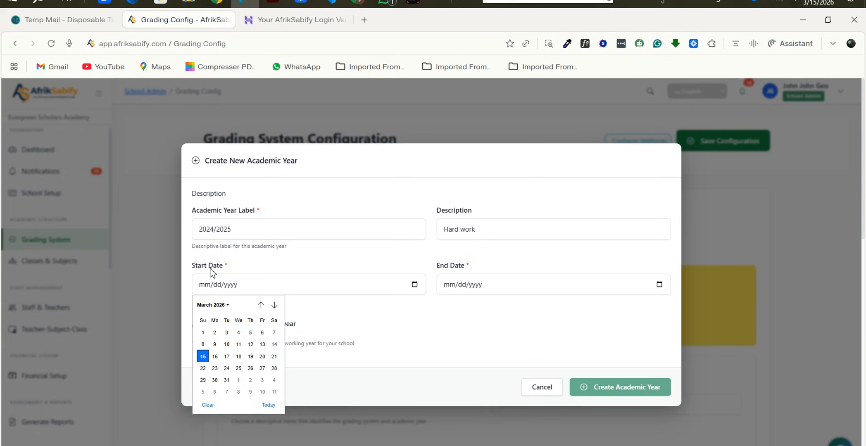
- Set the academic year's start date to 03/16/2026 and its end date to 03/23/2026
left_click(215, 356)
left_click(660, 284)
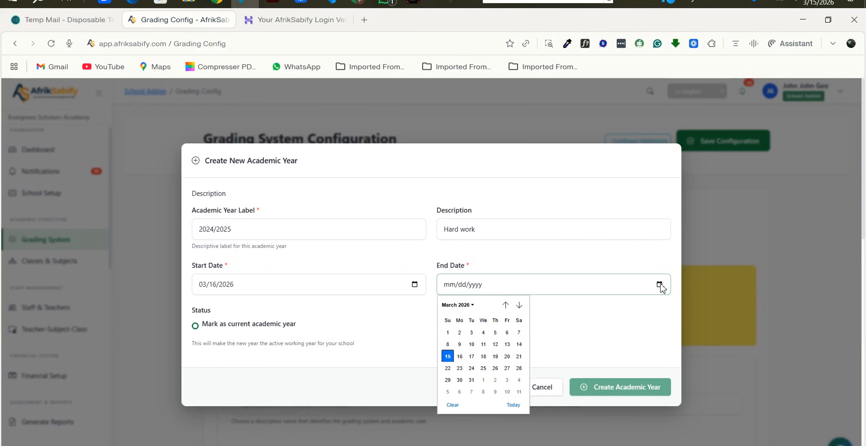
left_click(460, 368)
scroll(380, 319, "down", 1)
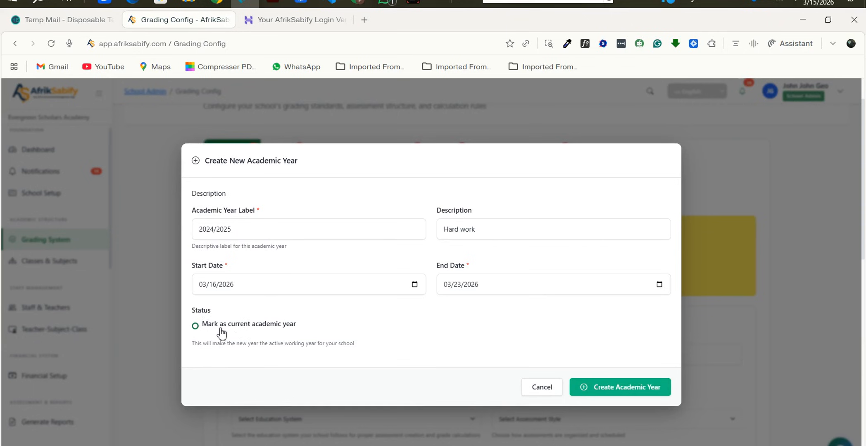
- Mark the new year as the current academic year and create it
left_click(195, 326)
scroll(331, 338, "down", 1)
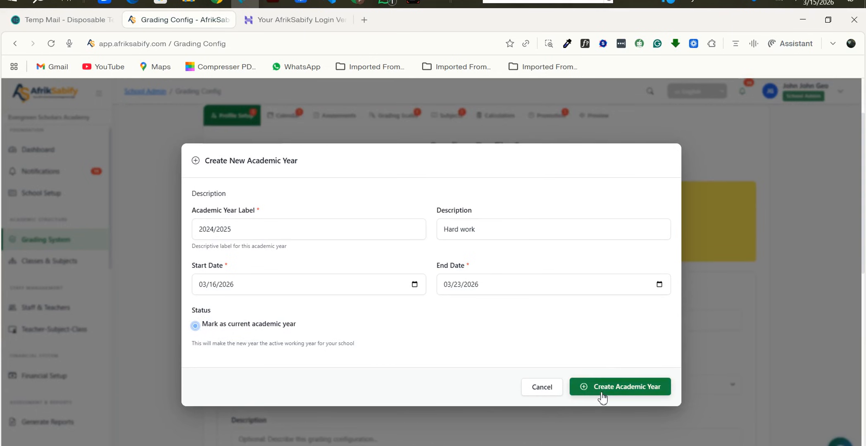
left_click(622, 392)
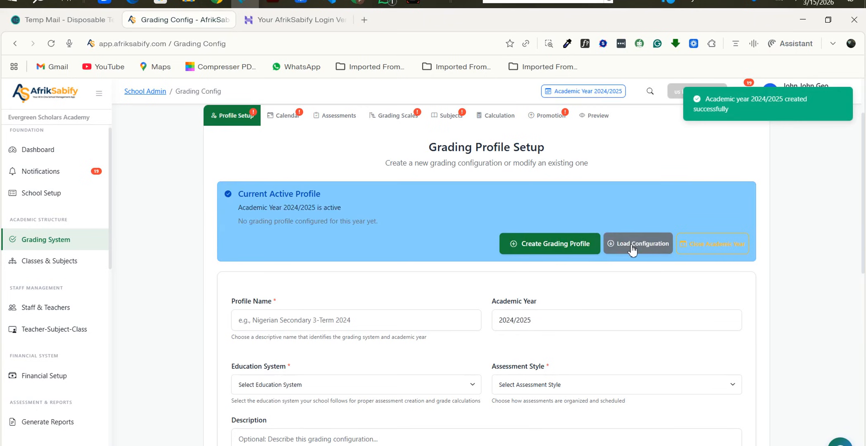
- Start a grading profile for the active academic year and name it "Evergreen Scholars"
left_click(557, 251)
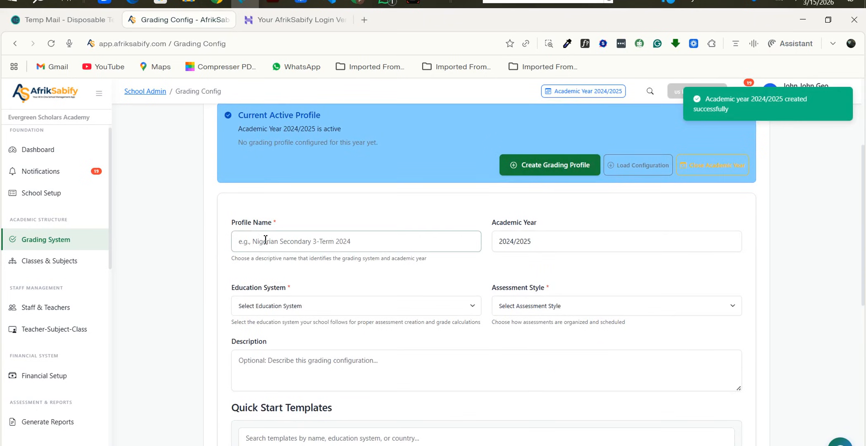
left_click(274, 240)
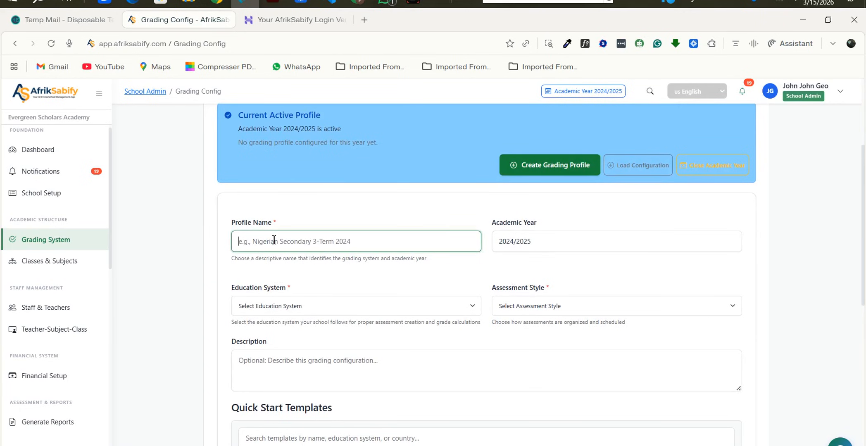
type("Evergreen Scholars")
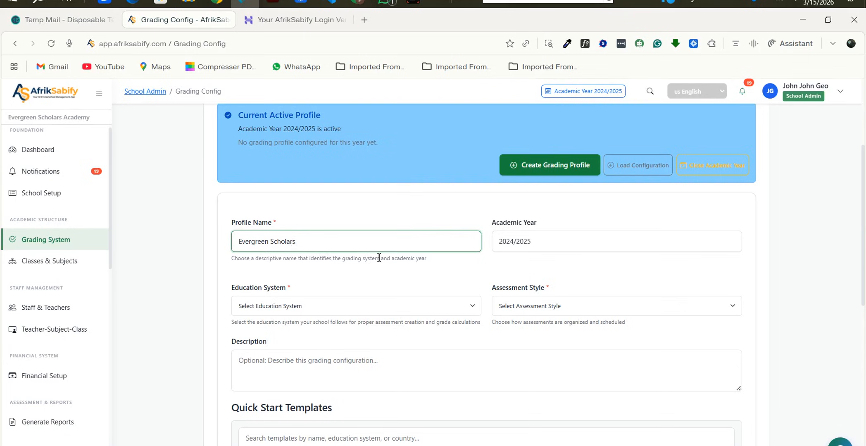
- Set the profile's education system to Cameroon Education System (English)
scroll(554, 200, "down", 1)
scroll(238, 293, "down", 1)
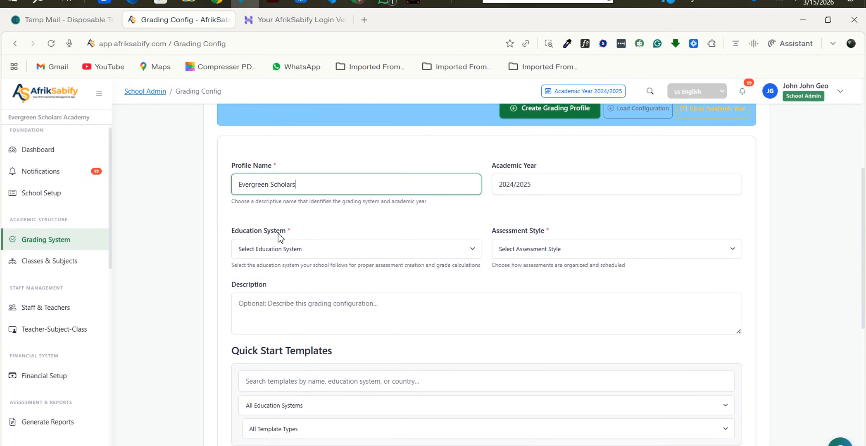
left_click(331, 252)
scroll(298, 185, "down", 1)
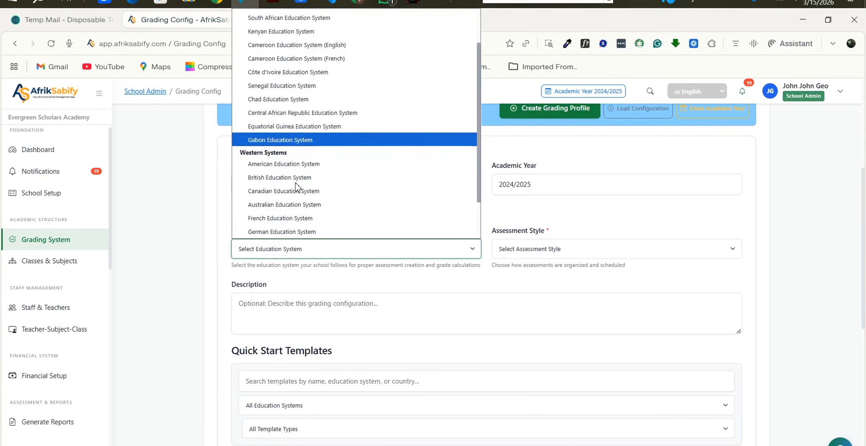
scroll(296, 187, "up", 1)
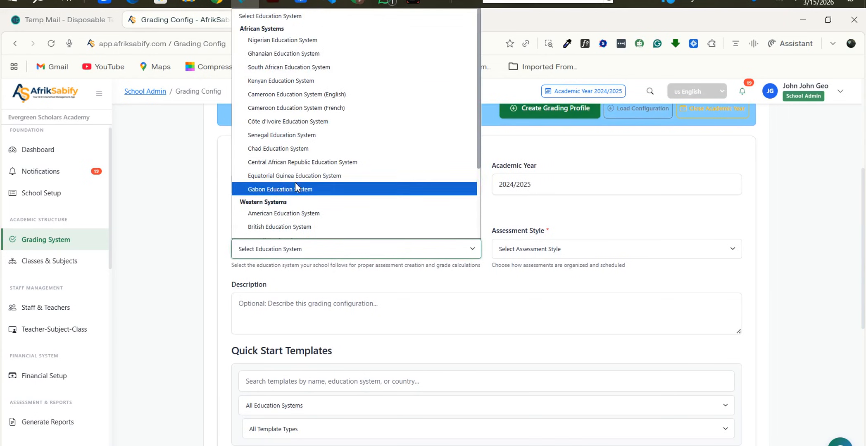
left_click(267, 99)
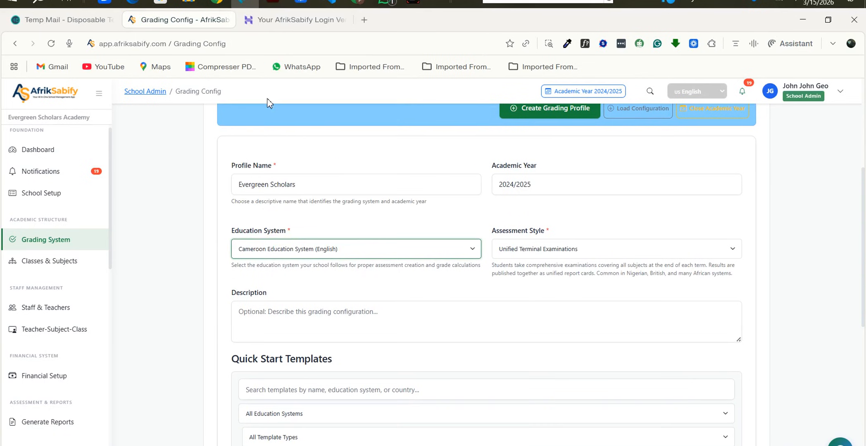
- Choose Unified Terminal Examinations as the assessment style and enter "Hard work" as the grading profile's description
scroll(508, 284, "down", 1)
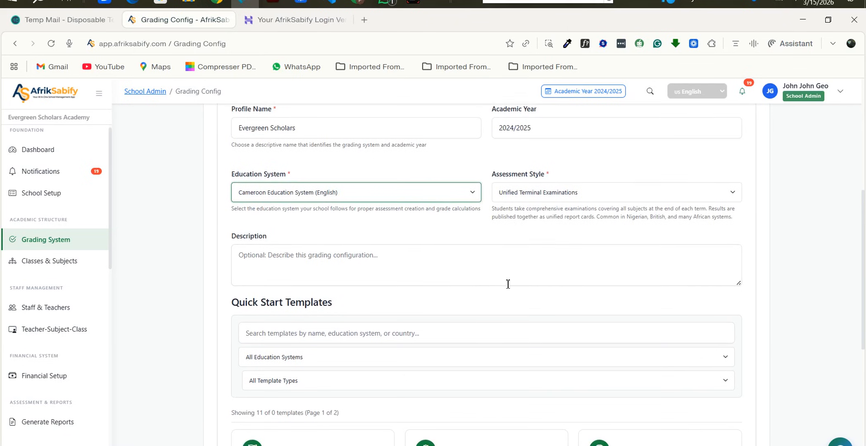
left_click(565, 194)
left_click(530, 223)
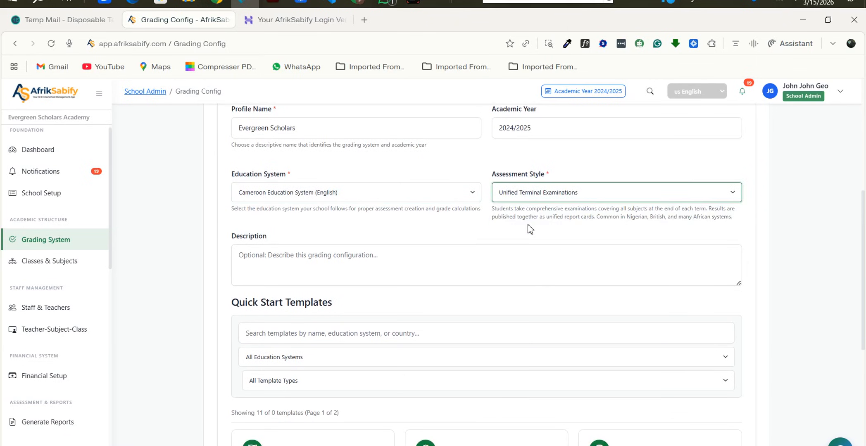
scroll(295, 246, "down", 2)
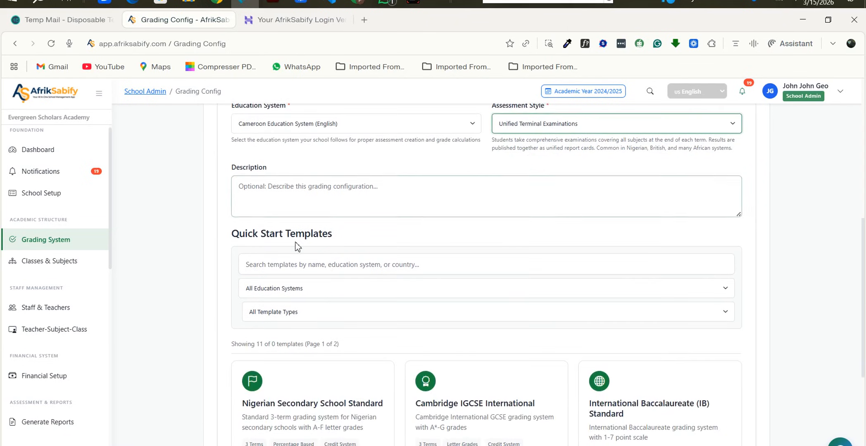
left_click(254, 193)
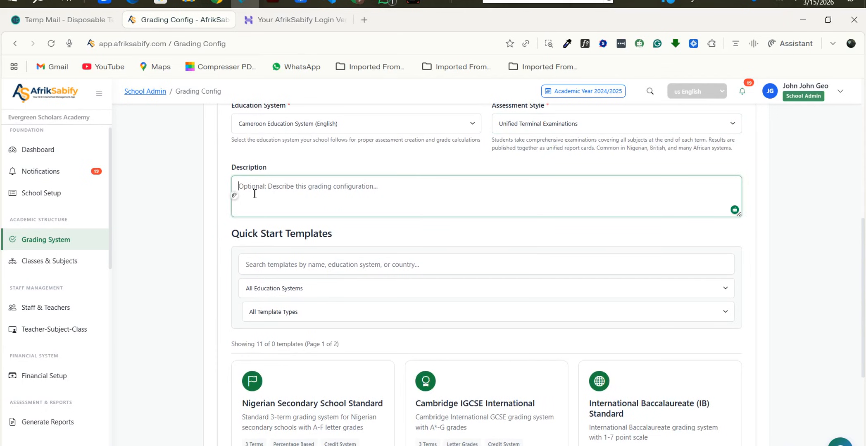
type("Hard work")
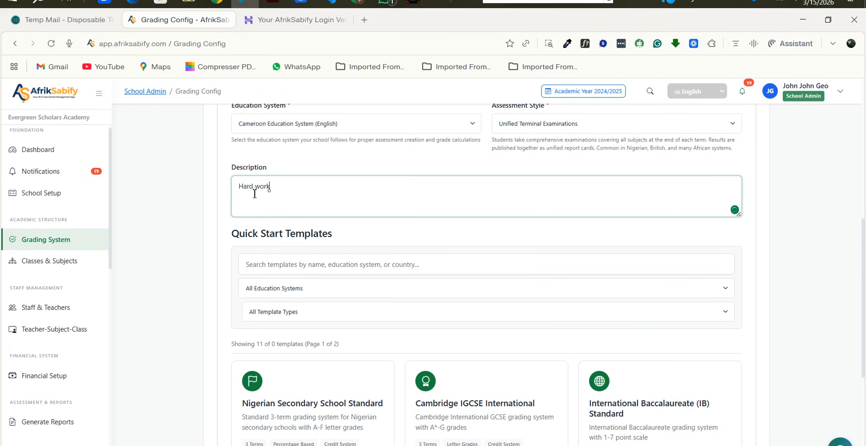
- Examine the Quick Start Templates and the options of their education system and template type filters
scroll(254, 194, "down", 3)
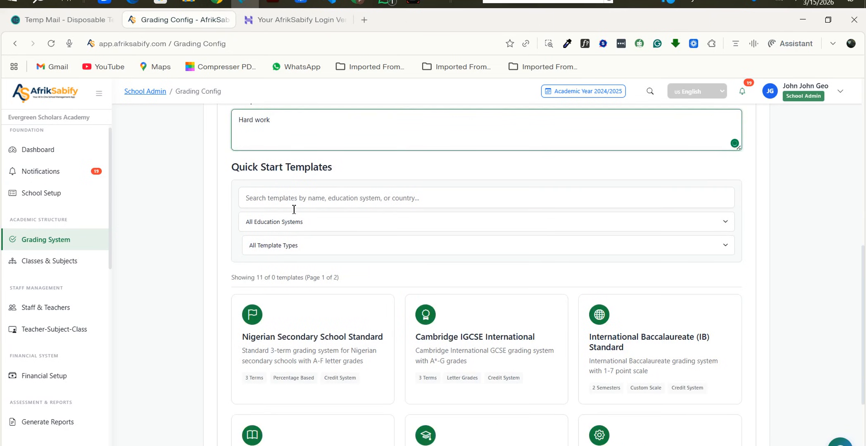
scroll(280, 212, "up", 2)
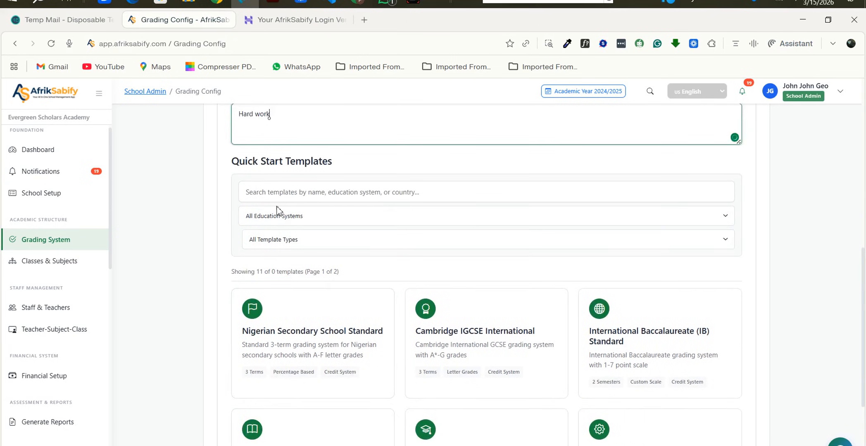
scroll(367, 325, "down", 2)
scroll(363, 321, "up", 2)
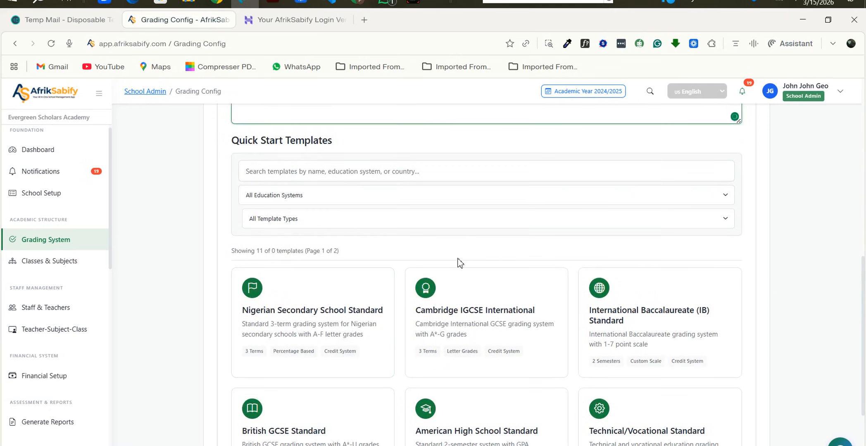
left_click(723, 198)
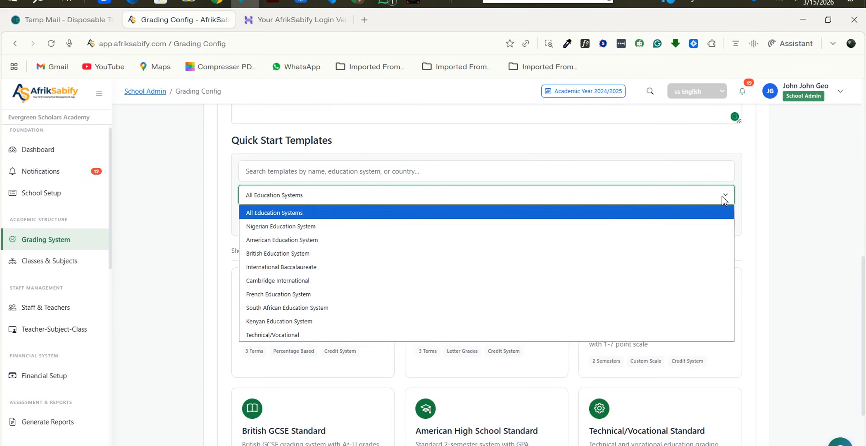
left_click(744, 202)
left_click(727, 221)
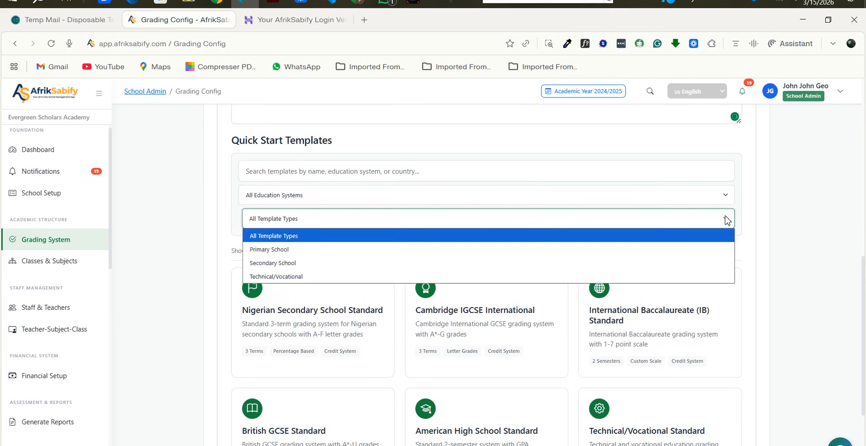
left_click(752, 222)
- Preview the British GCSE Standard template's full configuration and apply it to the grading profile
scroll(475, 331, "down", 1)
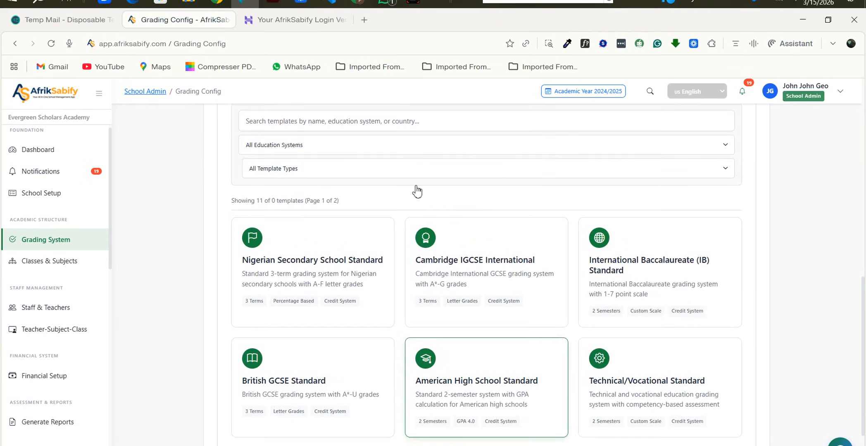
scroll(512, 302, "down", 2)
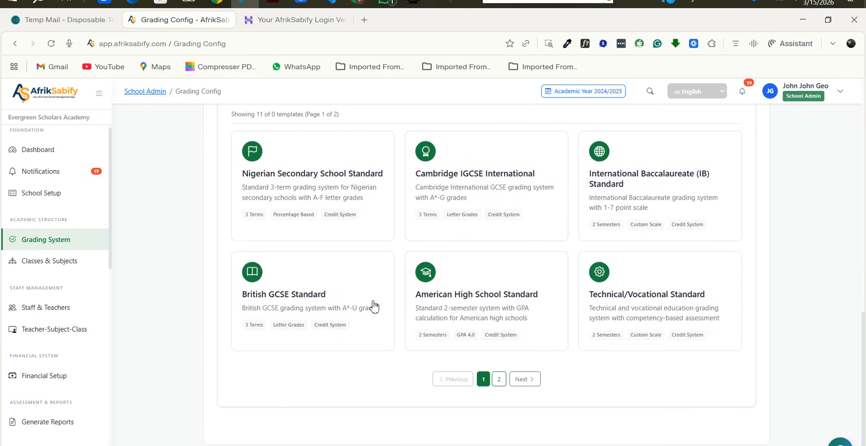
left_click(302, 308)
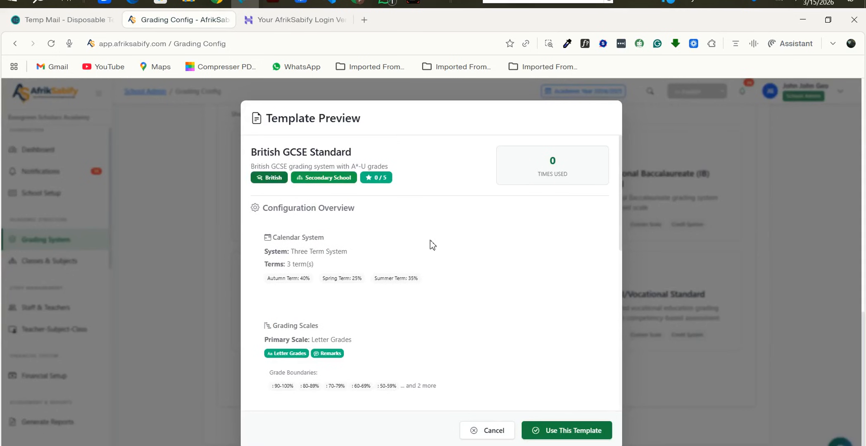
scroll(436, 240, "down", 2)
scroll(421, 194, "up", 2)
scroll(421, 197, "down", 2)
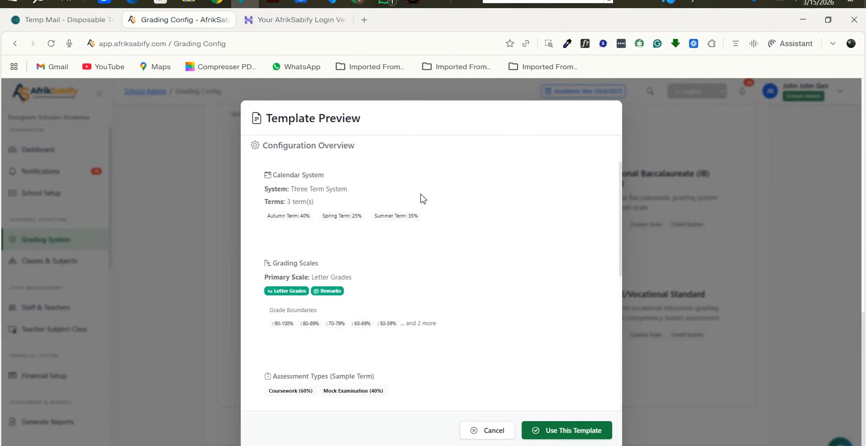
scroll(421, 197, "up", 2)
scroll(421, 198, "down", 6)
scroll(421, 198, "down", 4)
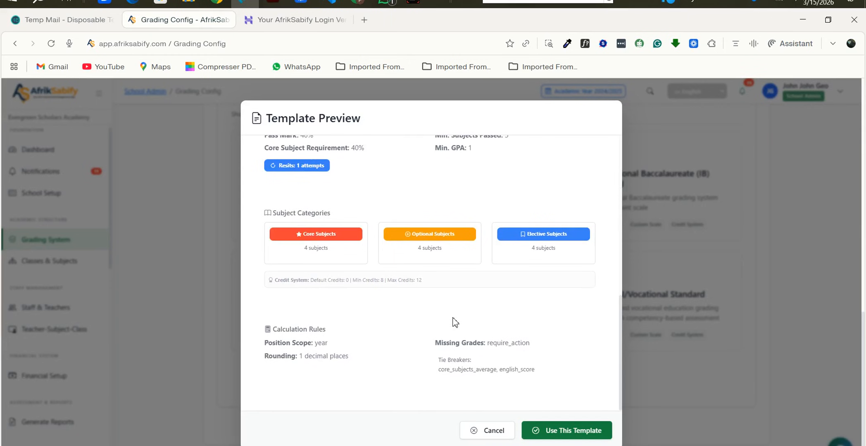
left_click(553, 431)
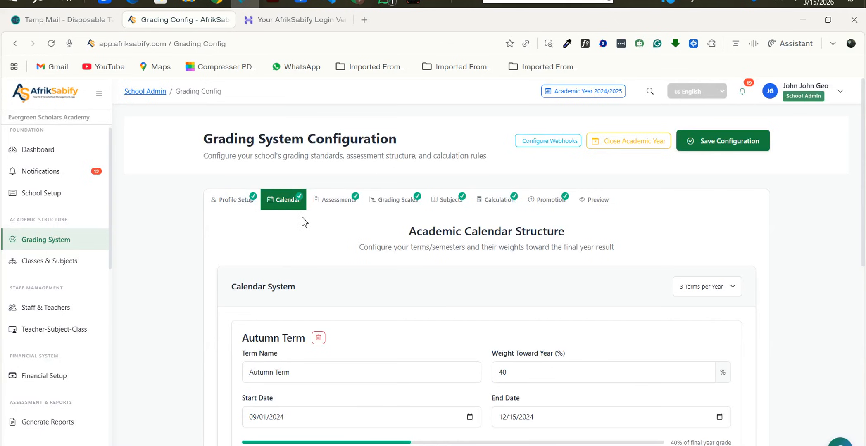
- Review the academic calendar's terms and rename the Autumn Term to "First term"
scroll(305, 223, "down", 1)
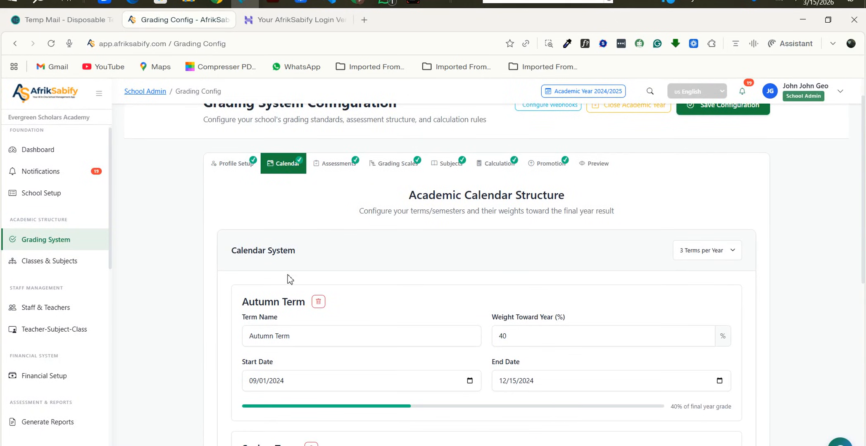
scroll(289, 279, "down", 2)
scroll(336, 249, "down", 5)
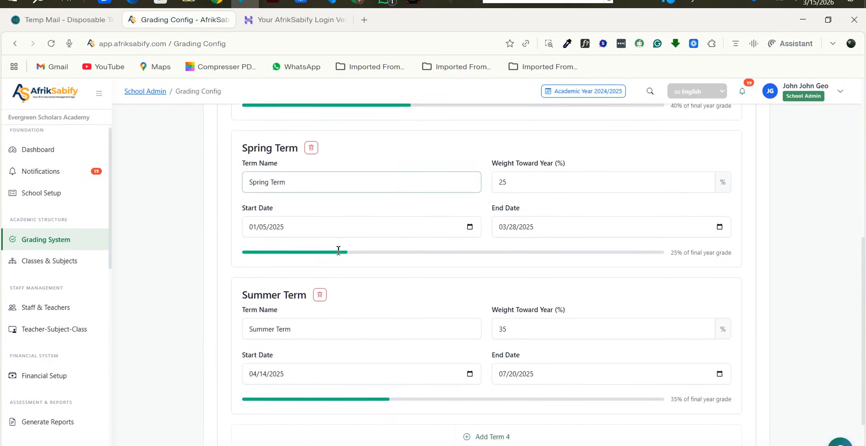
scroll(345, 206, "up", 2)
scroll(345, 207, "up", 3)
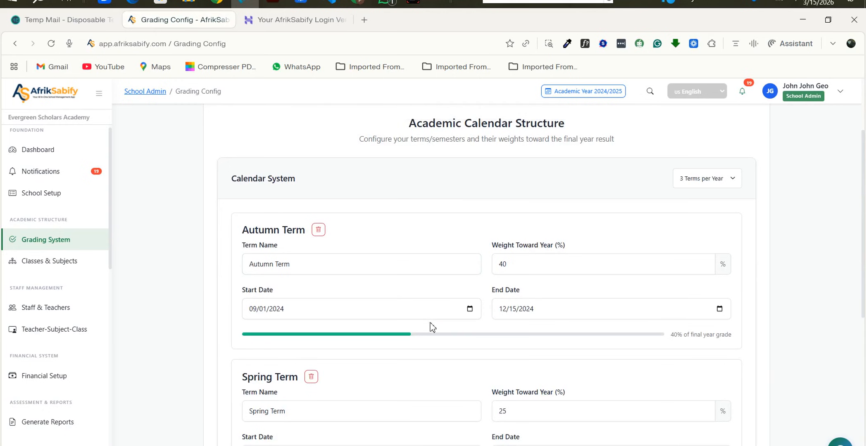
scroll(431, 327, "down", 2)
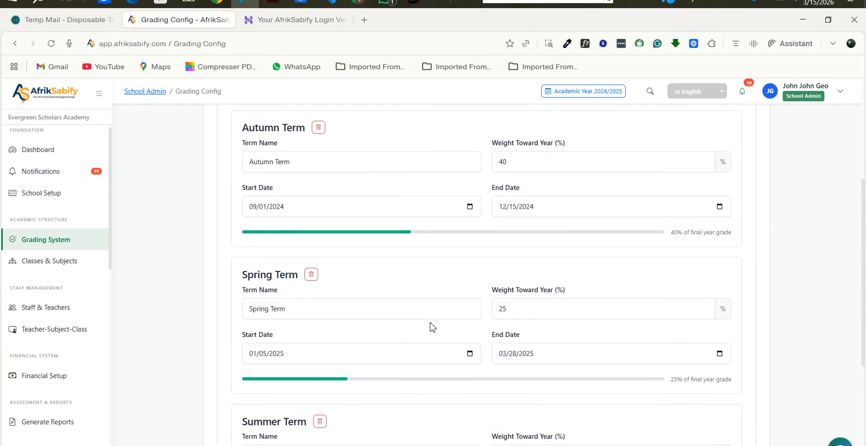
left_click(304, 166)
left_click_drag(292, 162, 231, 171)
type("Firs")
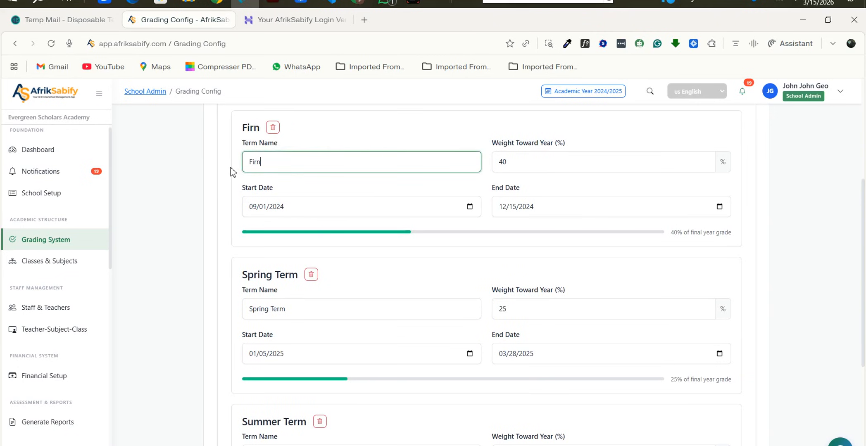
type("t term")
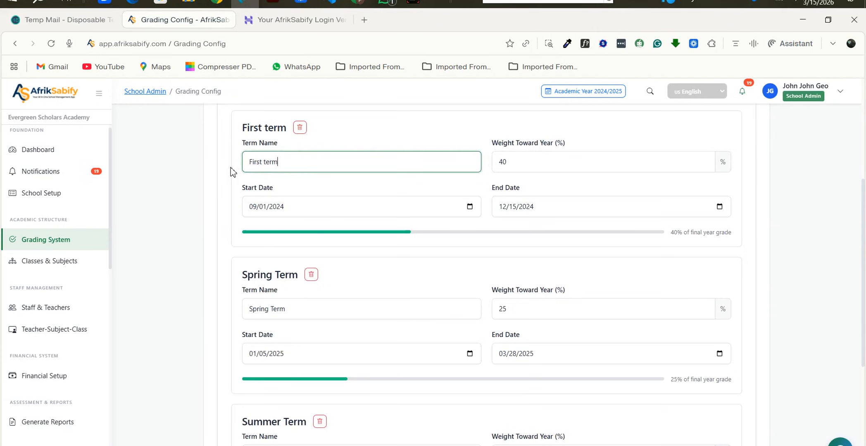
- Rename the Spring Term to "Second Term" in the academic calendar
scroll(233, 172, "down", 1)
scroll(233, 172, "down", 1)
left_click_drag(294, 212, 244, 219)
type("Se")
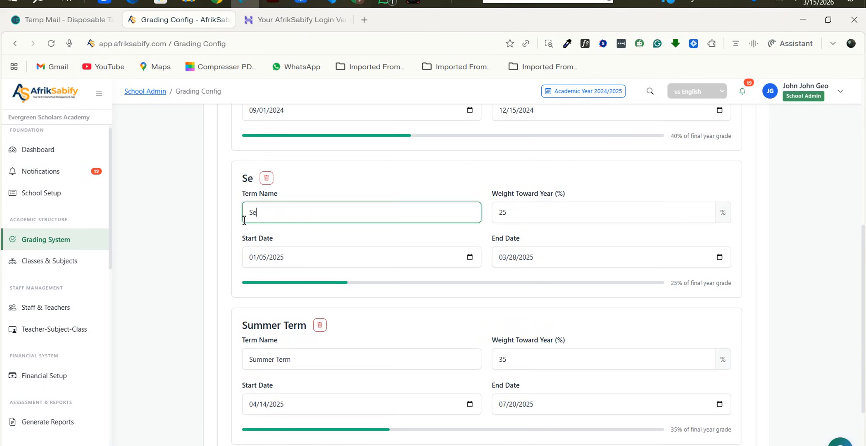
type("cond")
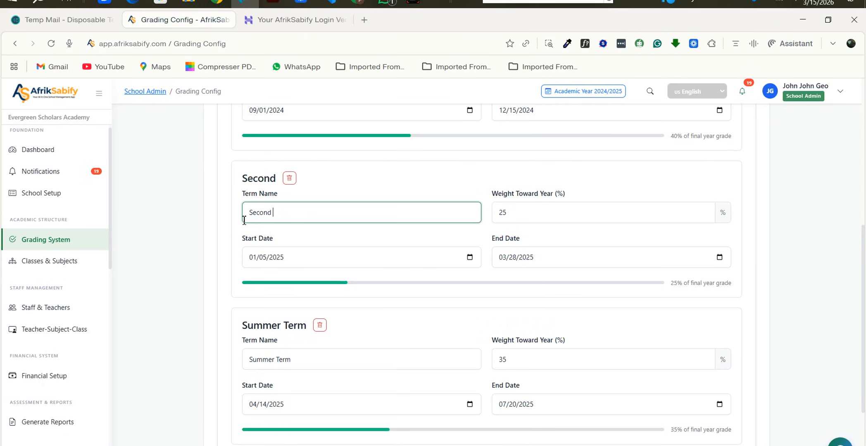
type(" TErm")
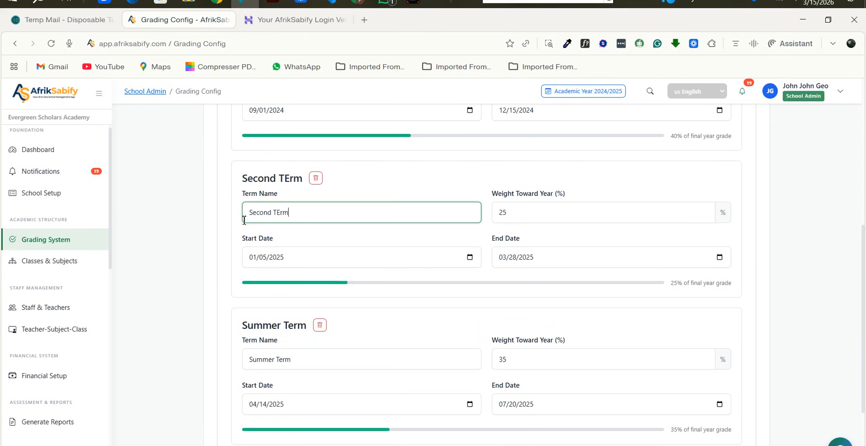
scroll(244, 223, "down", 1)
key("BackSpace")
key("BackSpace")
key("BackSpace")
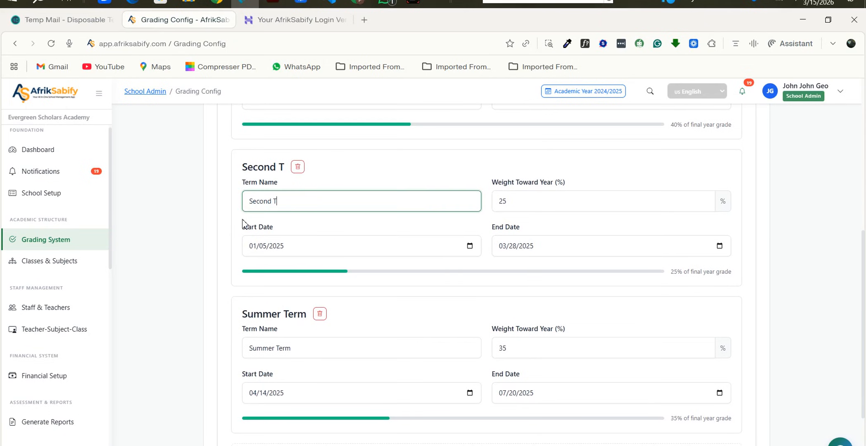
type("erm")
- Rename the Summer Term to "Third term" in the academic calendar
scroll(327, 254, "down", 1)
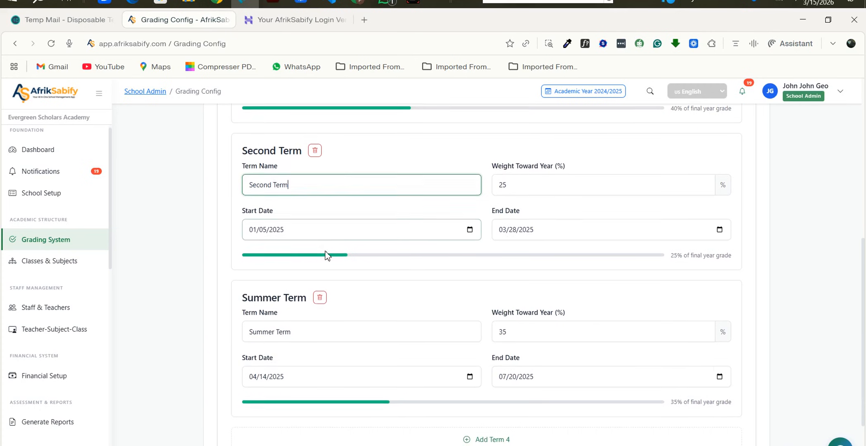
scroll(326, 254, "down", 1)
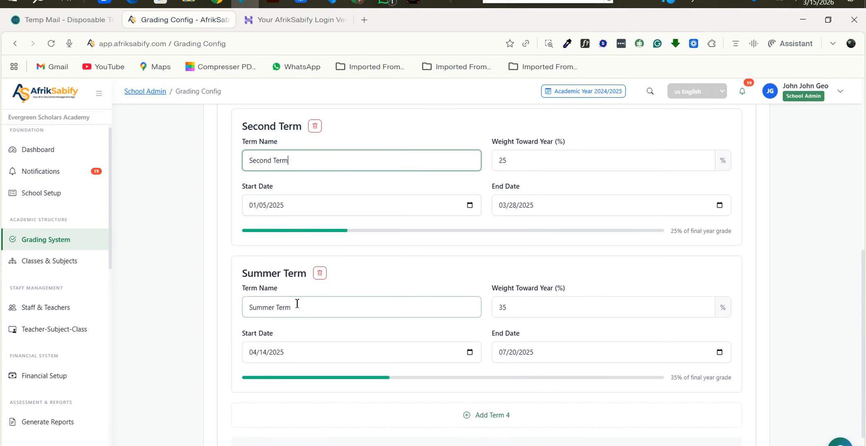
left_click_drag(297, 305, 252, 305)
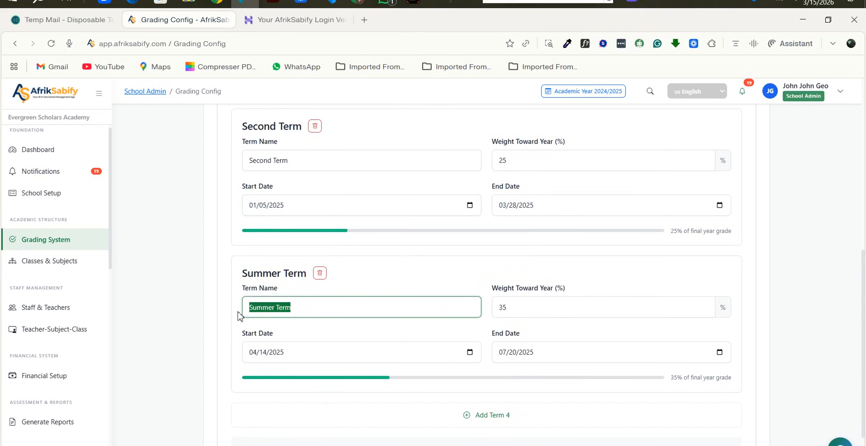
type("Tird")
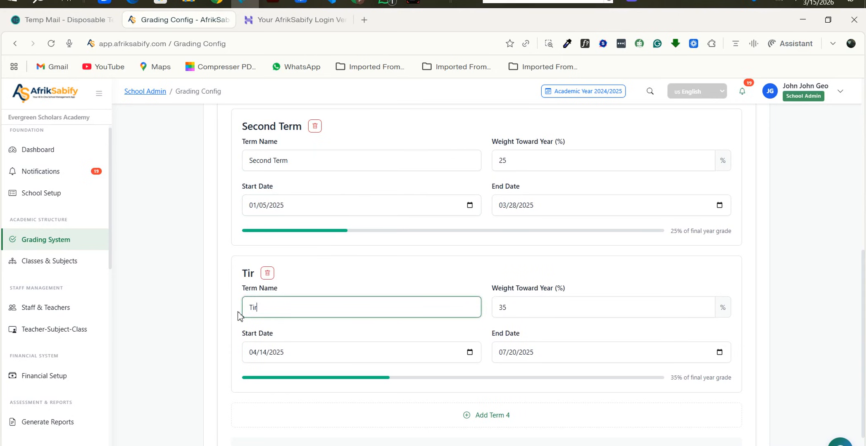
key("BackSpace")
key("BackSpace")
key("BackSpace")
type("hird te")
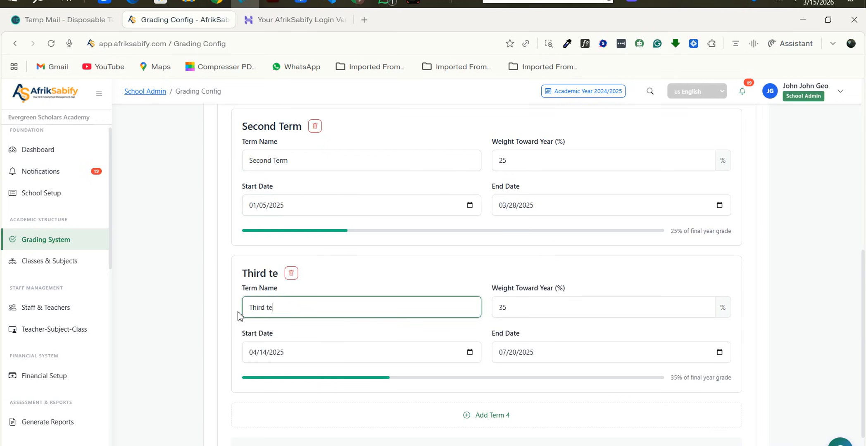
type("rm")
scroll(311, 324, "down", 2)
- Examine the assessment structure of all three terms, including each assessment's type, maximum score and weight
scroll(311, 323, "up", 10)
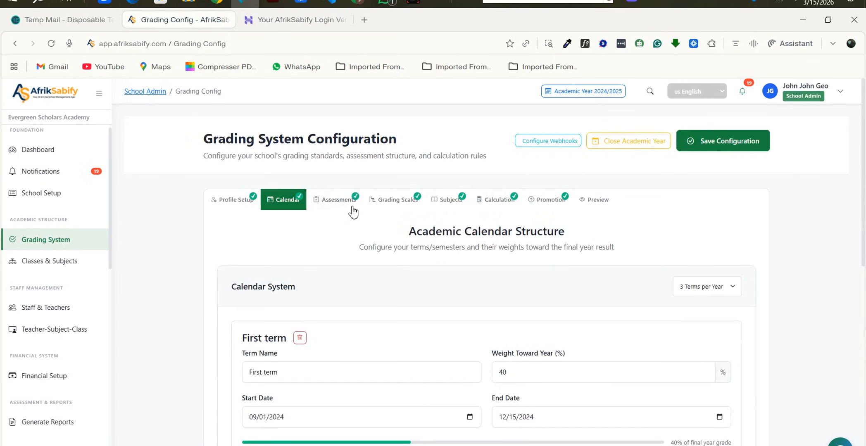
left_click(340, 203)
scroll(357, 363, "down", 3)
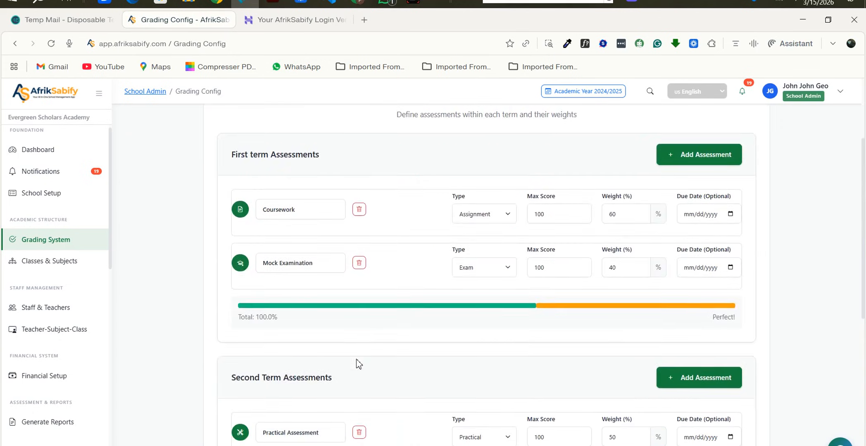
scroll(374, 298, "down", 1)
scroll(375, 296, "up", 3)
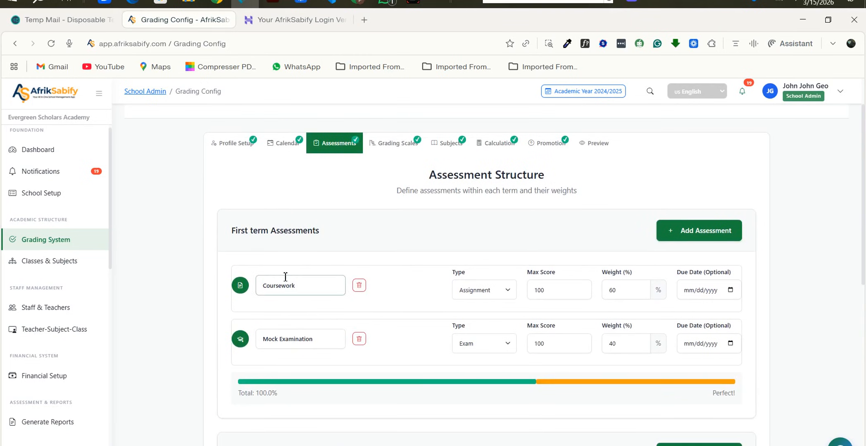
scroll(327, 305, "down", 3)
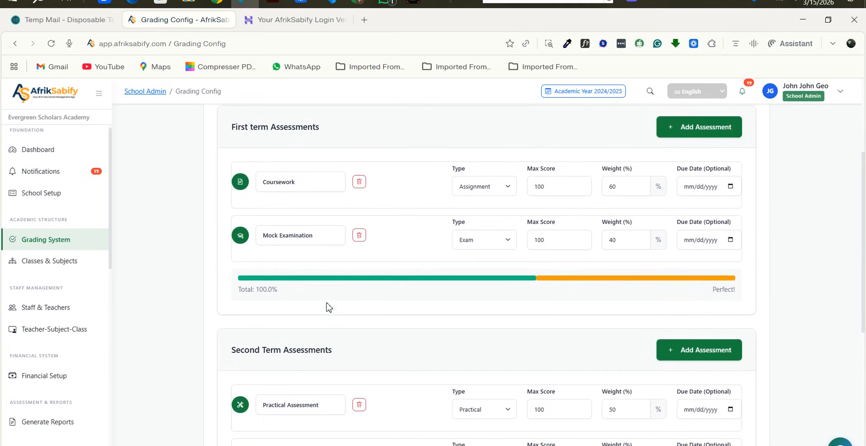
scroll(304, 369, "up", 4)
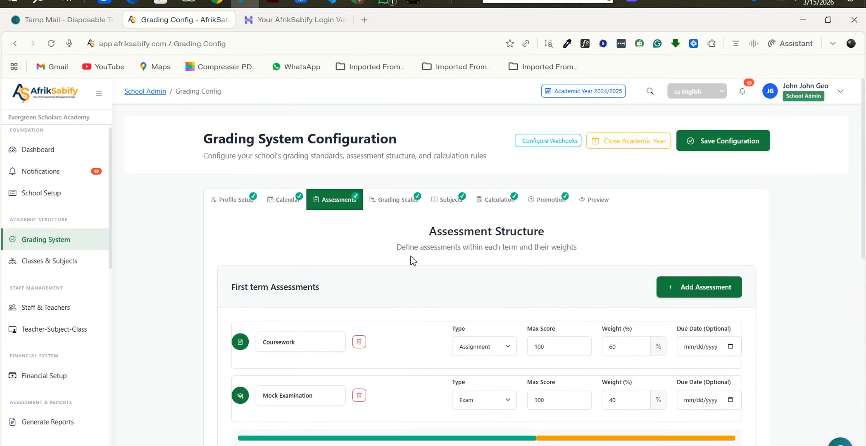
scroll(412, 260, "down", 1)
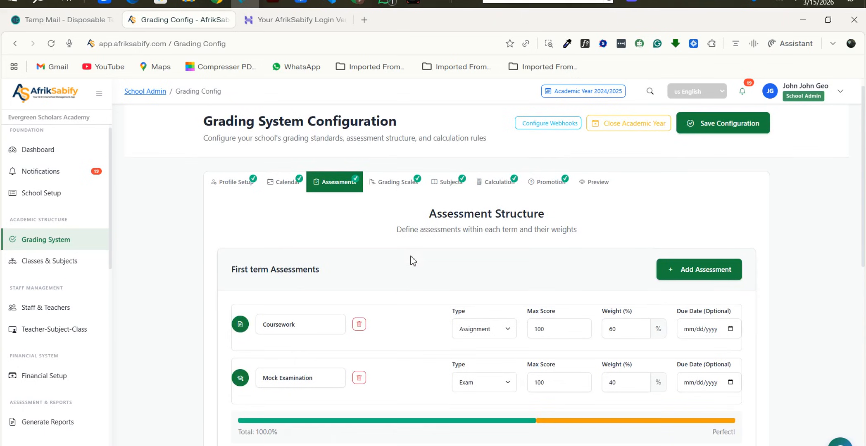
scroll(411, 259, "down", 3)
scroll(319, 303, "down", 2)
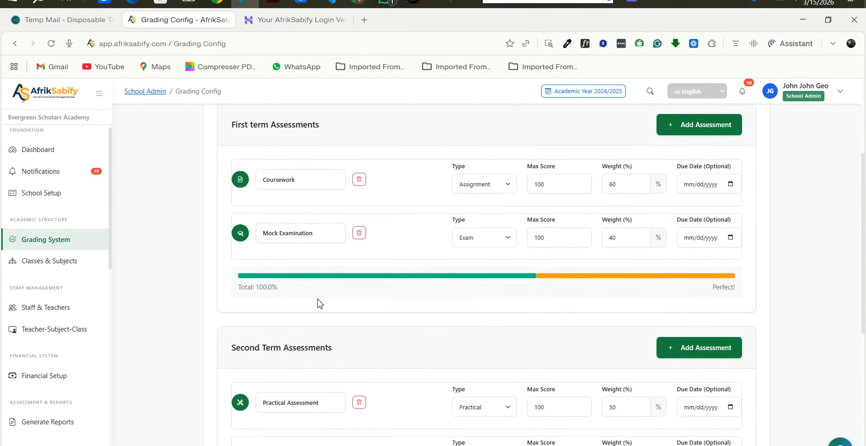
scroll(317, 299, "down", 5)
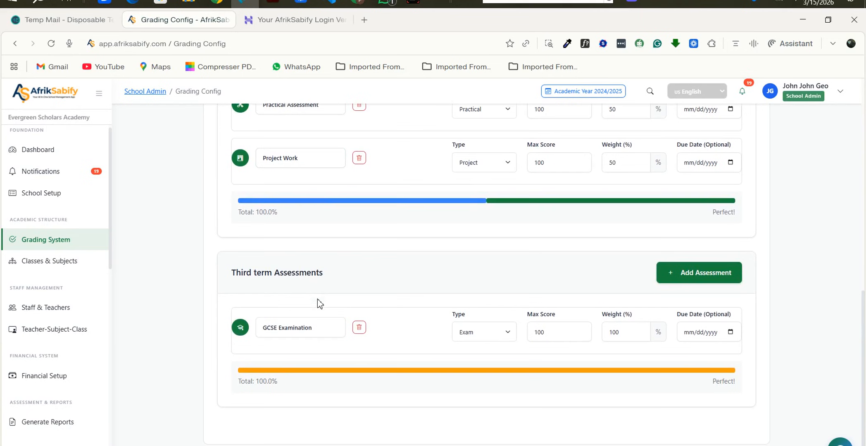
scroll(319, 303, "up", 6)
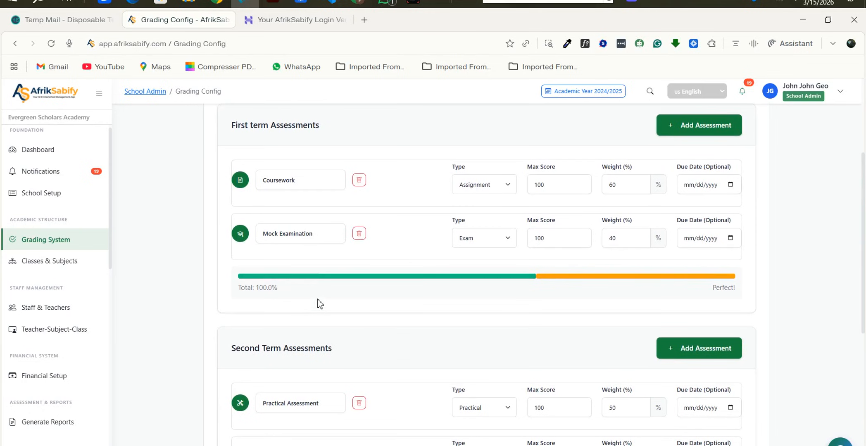
scroll(318, 303, "up", 1)
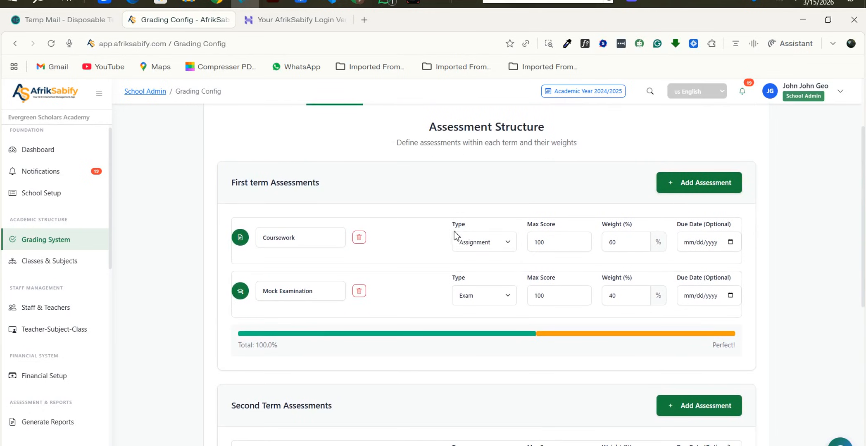
- Add a blank assessment to the First term assessments and delete it again
left_click(685, 187)
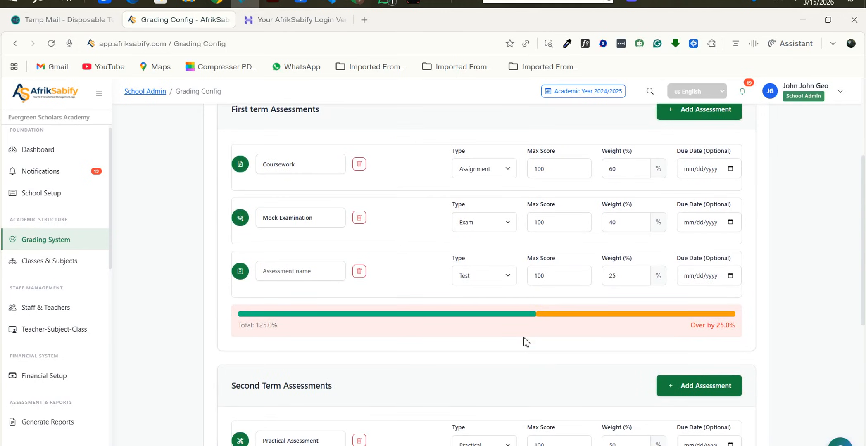
scroll(523, 340, "down", 1)
left_click(358, 271)
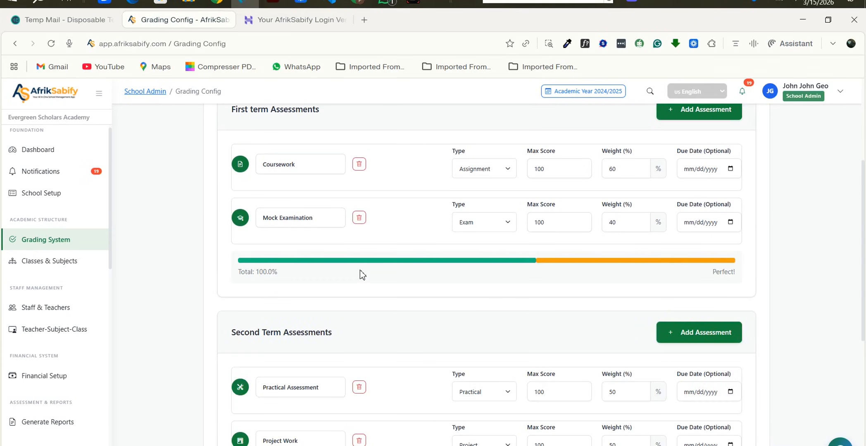
- Examine the grading scales configuration, including the grade boundaries and the available primary scale options
scroll(360, 274, "up", 2)
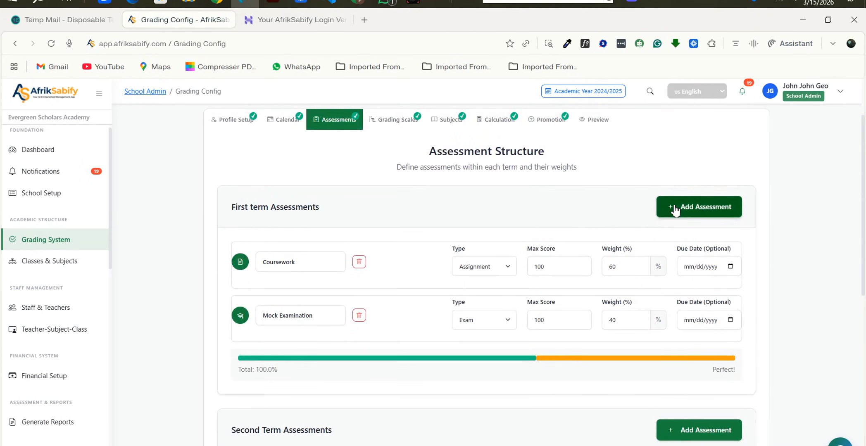
scroll(582, 238, "up", 2)
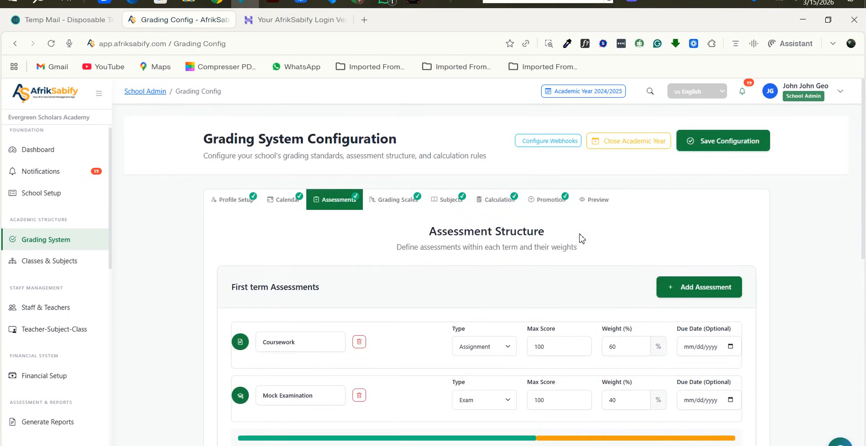
left_click(389, 209)
scroll(385, 428, "down", 6)
scroll(512, 318, "up", 4)
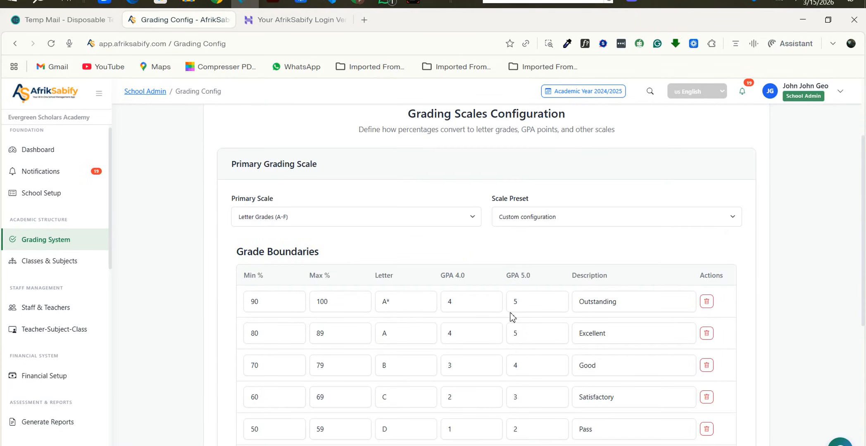
left_click(432, 342)
scroll(432, 342, "down", 3)
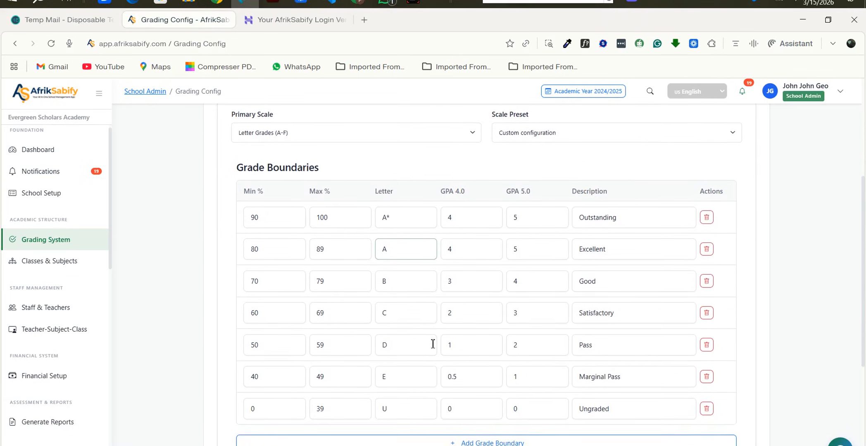
scroll(433, 343, "up", 2)
left_click(369, 196)
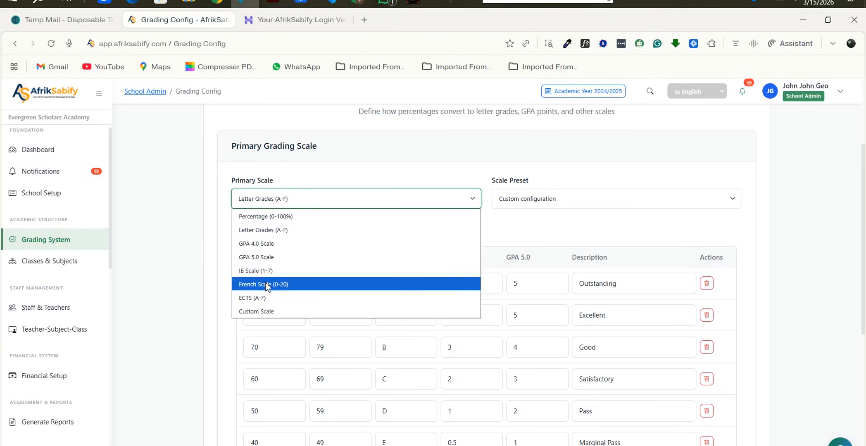
left_click(465, 181)
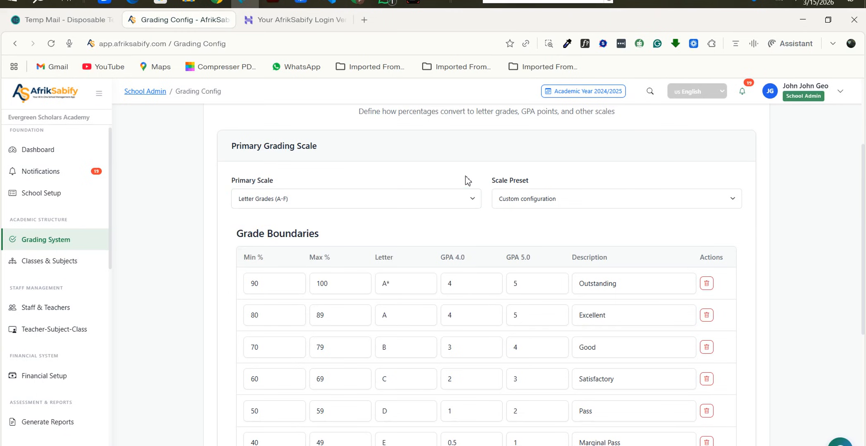
- Set the scale preset to British GCSE and choose Letter Grades (A-F) as the primary scale
left_click(603, 201)
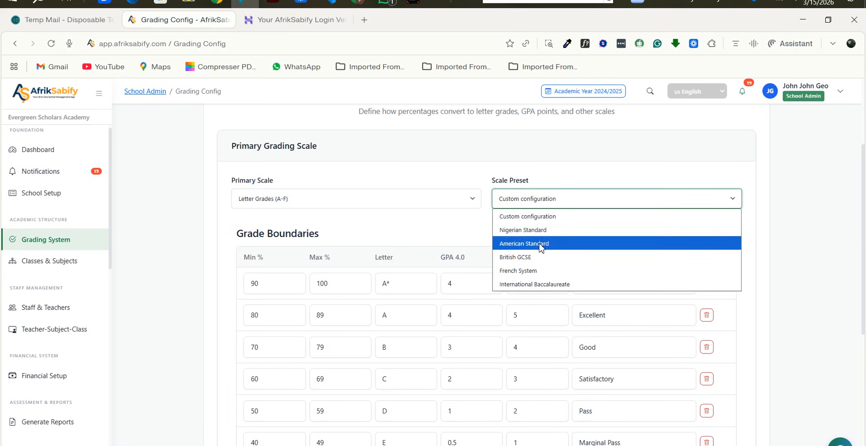
left_click(581, 164)
left_click(564, 200)
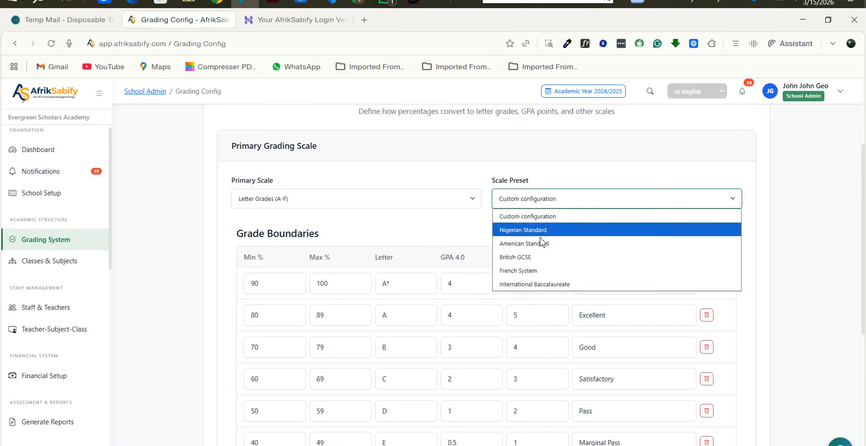
left_click(522, 256)
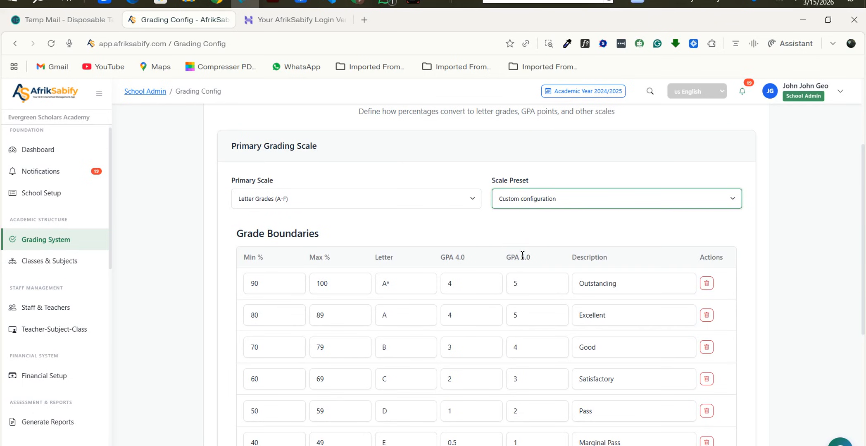
left_click(368, 194)
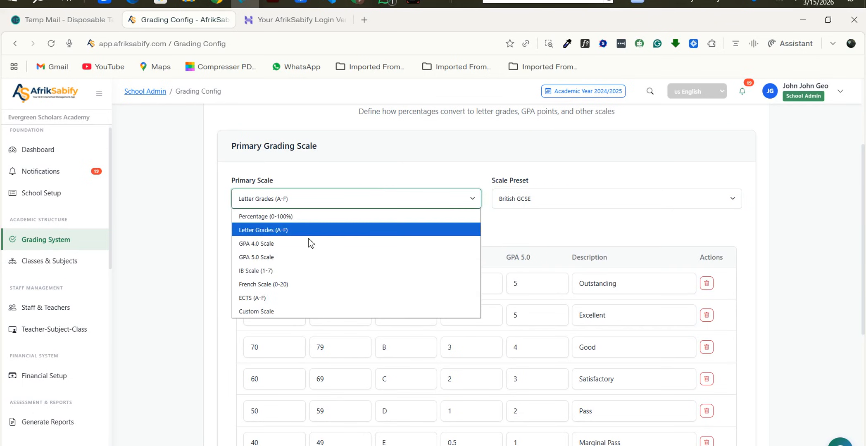
left_click(275, 230)
- Switch Show GPA and Show Percentages on and back off in the additional scales
scroll(461, 213, "down", 6)
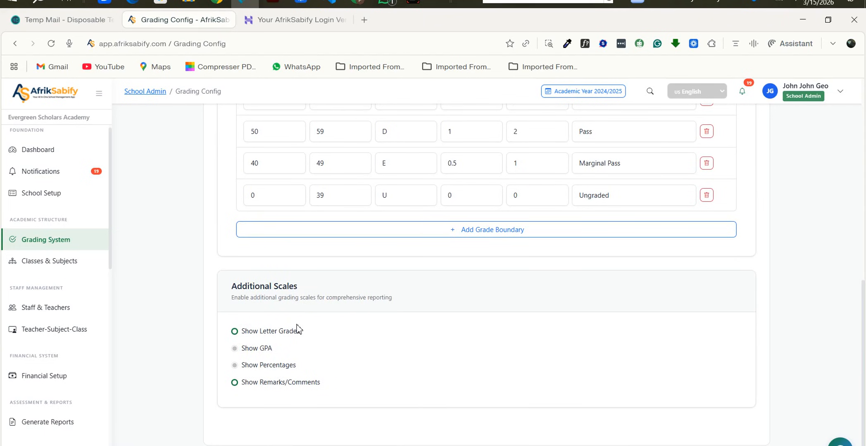
left_click(235, 349)
left_click(235, 365)
left_click(234, 349)
left_click(234, 365)
- Review the grade boundaries' percentage ranges, letters, GPA points and descriptions from A* to U
scroll(305, 314, "up", 6)
left_click(403, 249)
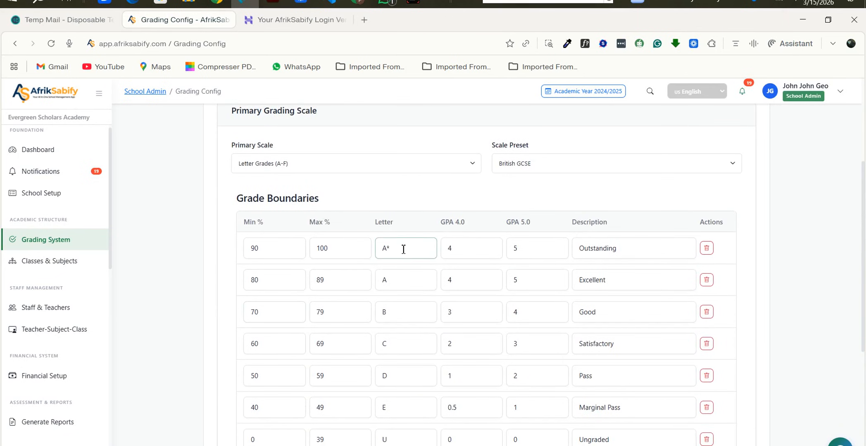
scroll(340, 235, "down", 3)
left_click(367, 211)
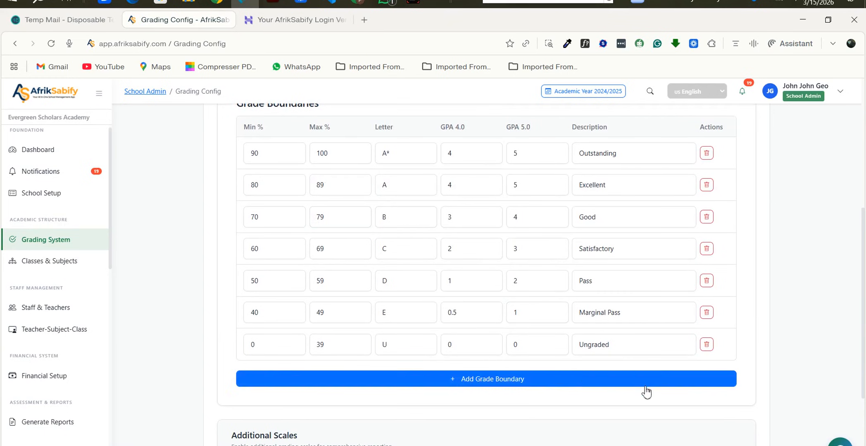
left_click(433, 218)
scroll(479, 302, "down", 1)
scroll(479, 301, "up", 1)
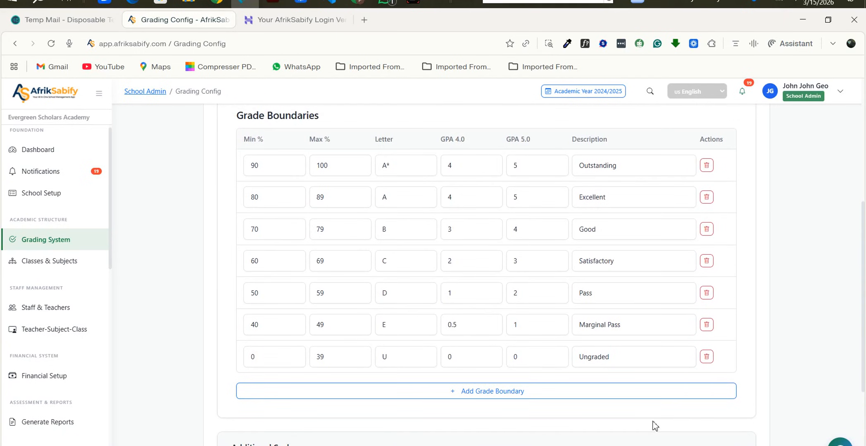
- Review the subject classification, including the core, optional and elective subjects and the credit system settings
scroll(627, 374, "up", 7)
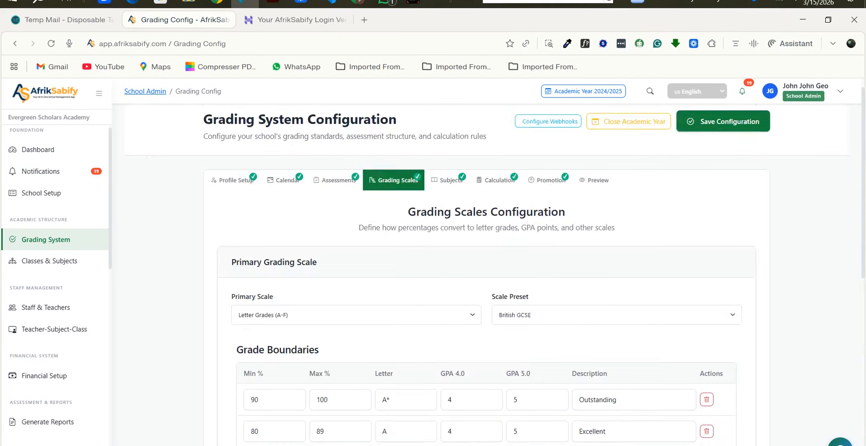
left_click(450, 182)
scroll(423, 271, "down", 2)
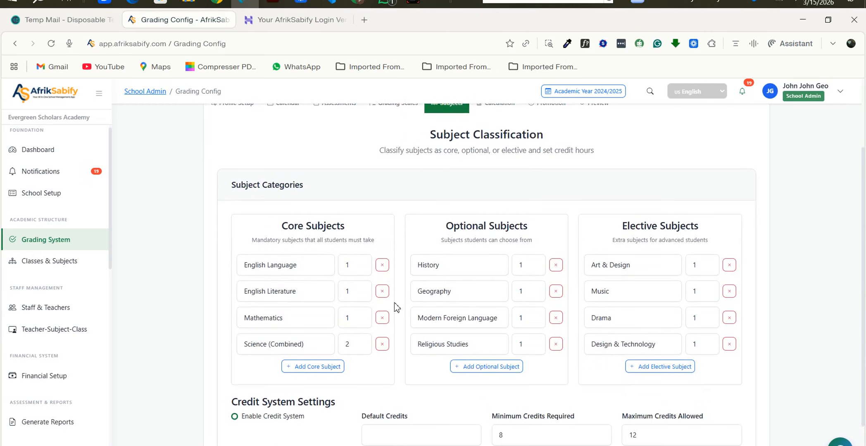
scroll(396, 308, "down", 1)
scroll(397, 307, "up", 1)
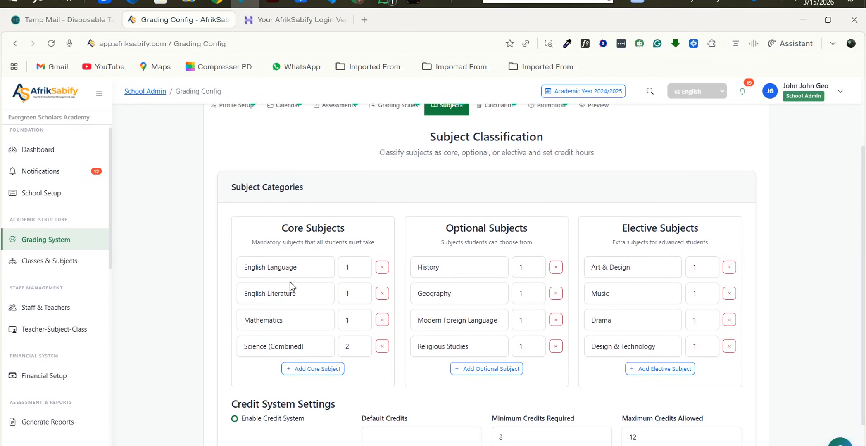
scroll(290, 286, "down", 2)
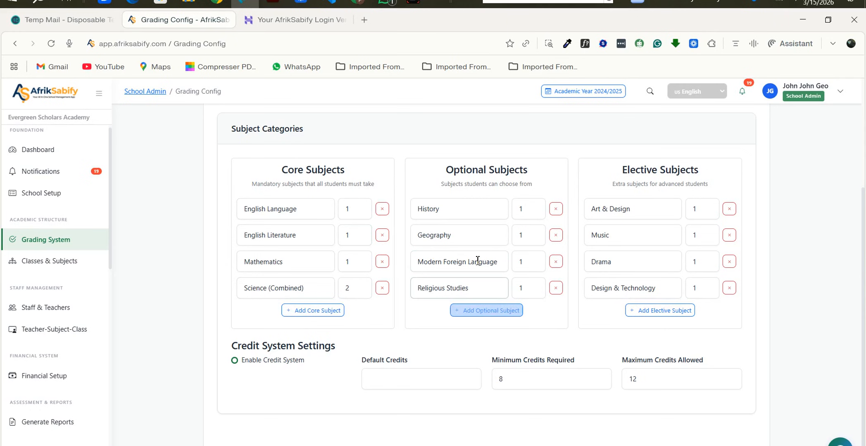
scroll(460, 272, "down", 1)
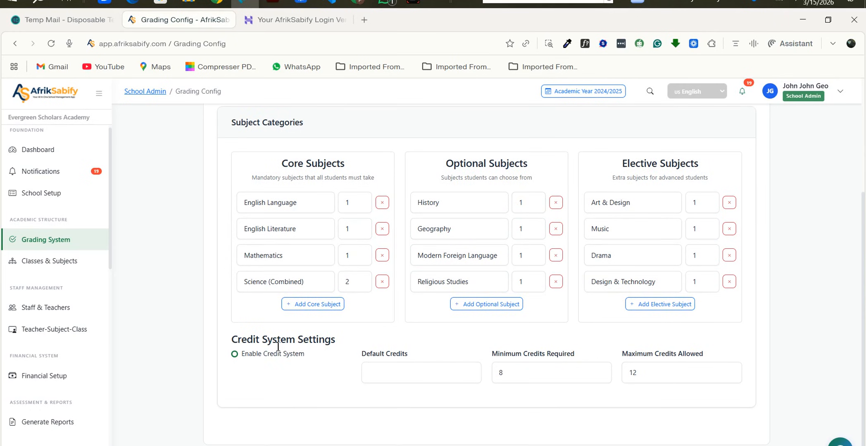
left_click(395, 375)
scroll(405, 336, "up", 4)
scroll(383, 303, "down", 3)
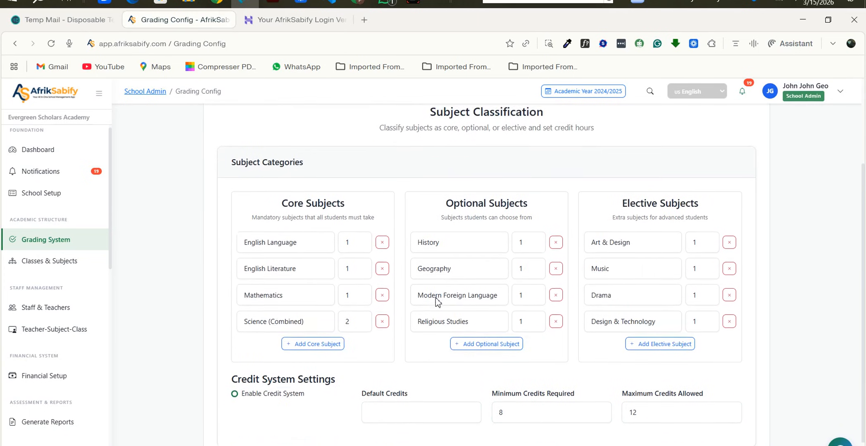
scroll(484, 345, "up", 3)
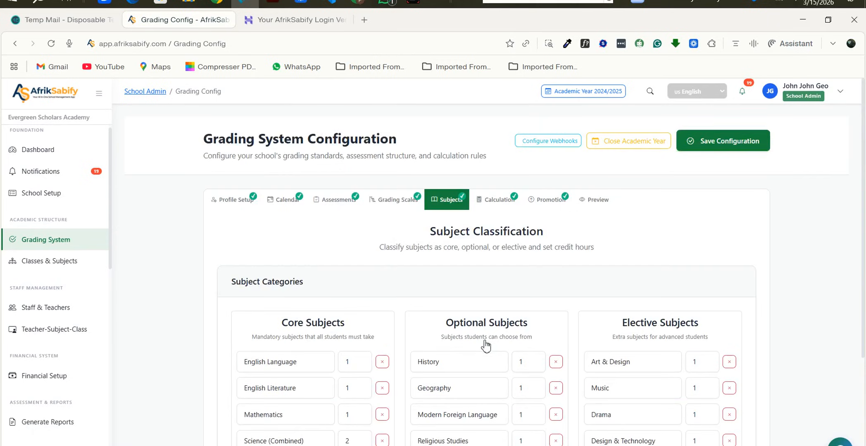
- Set the position calculation scope to Class Level in the calculation rules
left_click(496, 204)
scroll(446, 314, "down", 1)
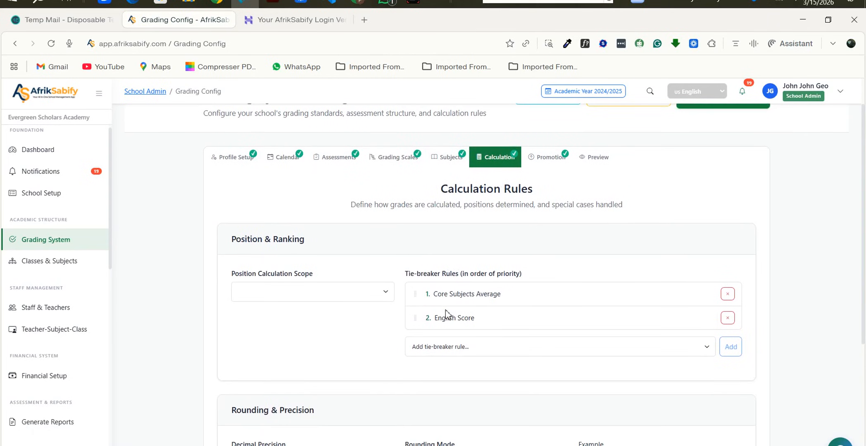
scroll(446, 314, "down", 1)
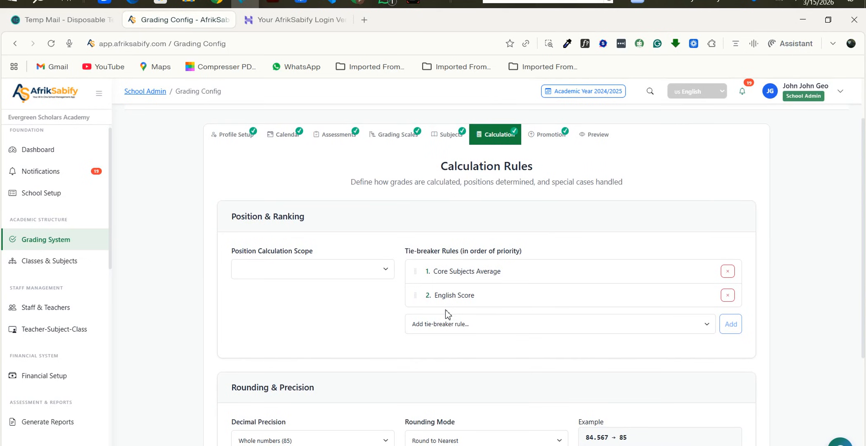
scroll(446, 314, "down", 1)
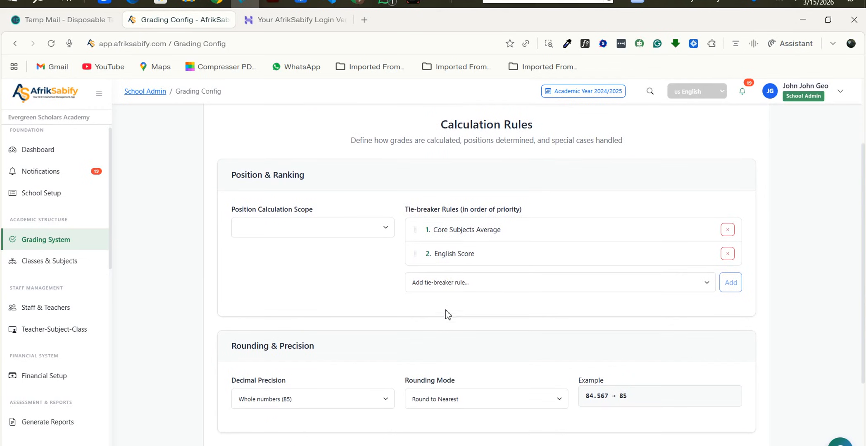
left_click(313, 226)
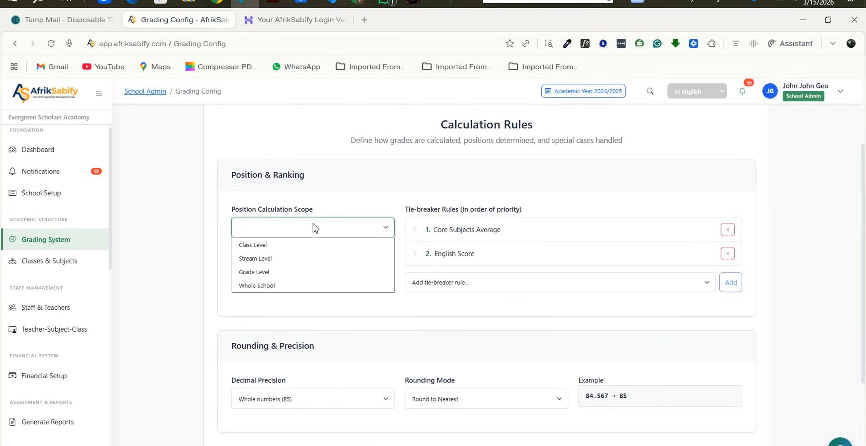
left_click(261, 247)
- Add Highest Single Subject as a third tie-breaker rule for position ranking
scroll(574, 226, "down", 1)
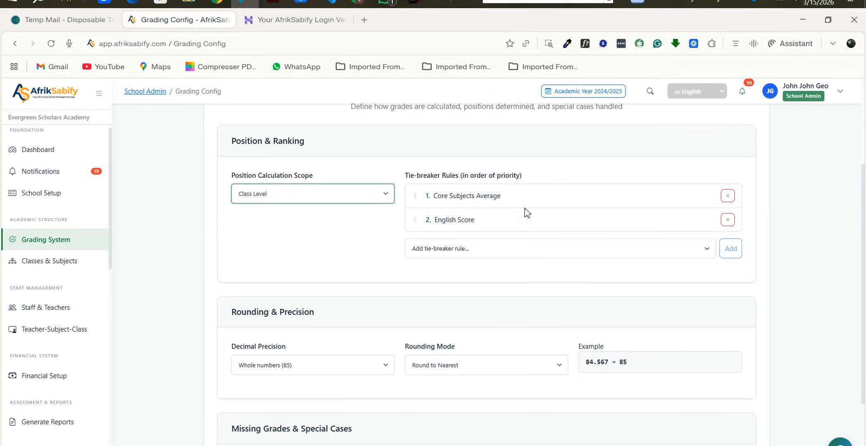
left_click(729, 254)
left_click(707, 250)
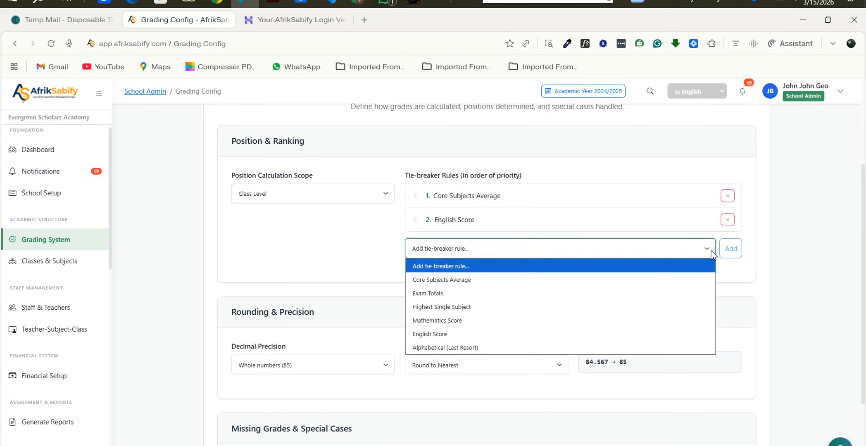
left_click(427, 310)
left_click(735, 250)
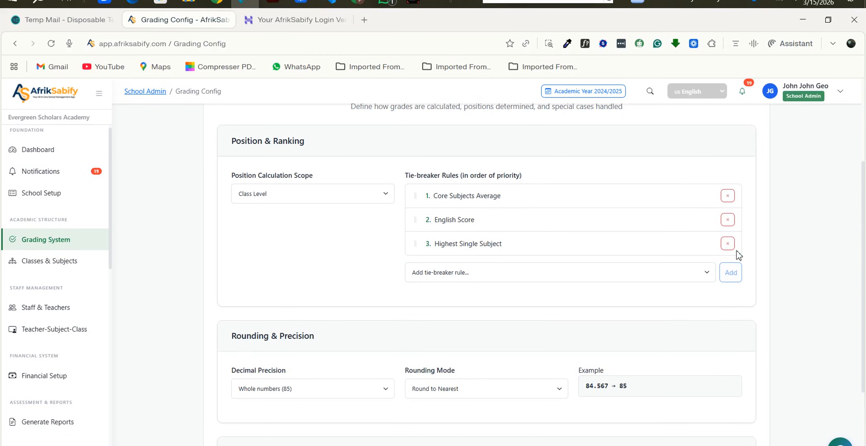
- Set the decimal precision to 1 decimal place and the rounding mode to Always Round Down
scroll(554, 246, "down", 1)
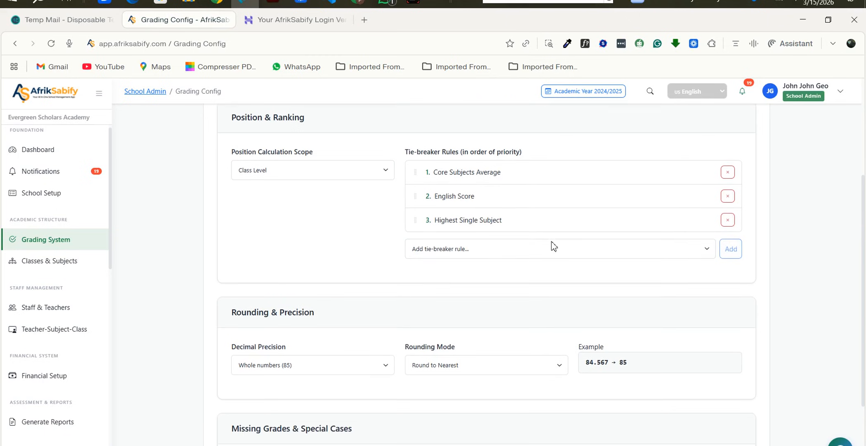
scroll(553, 247, "down", 3)
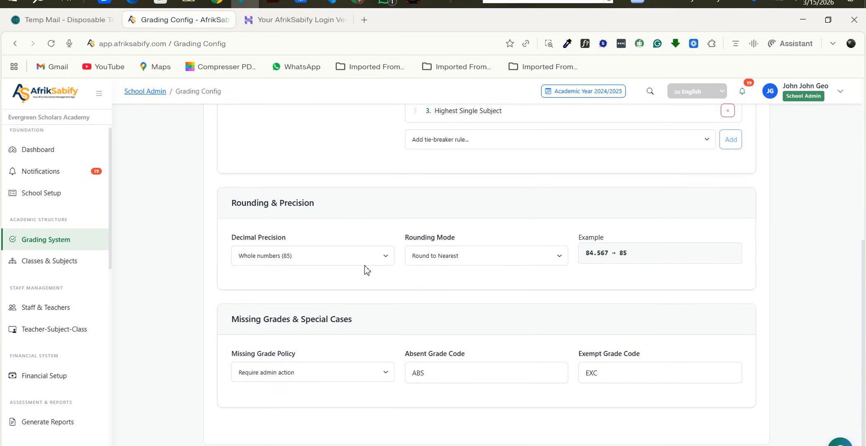
left_click(322, 257)
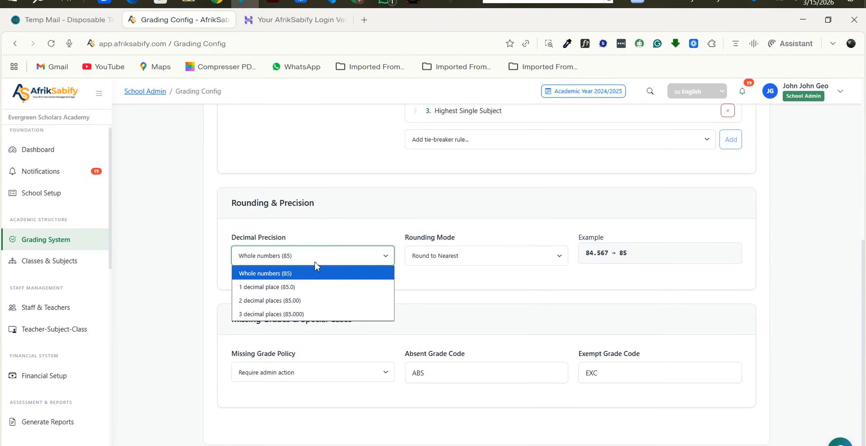
left_click(259, 288)
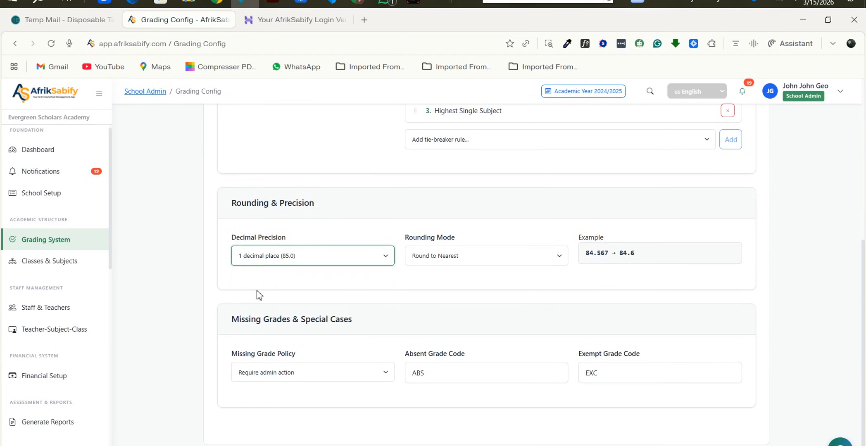
left_click(498, 257)
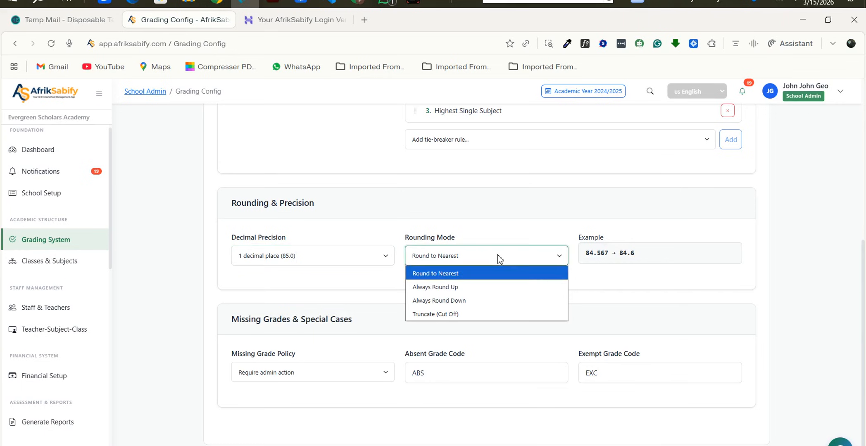
left_click(439, 302)
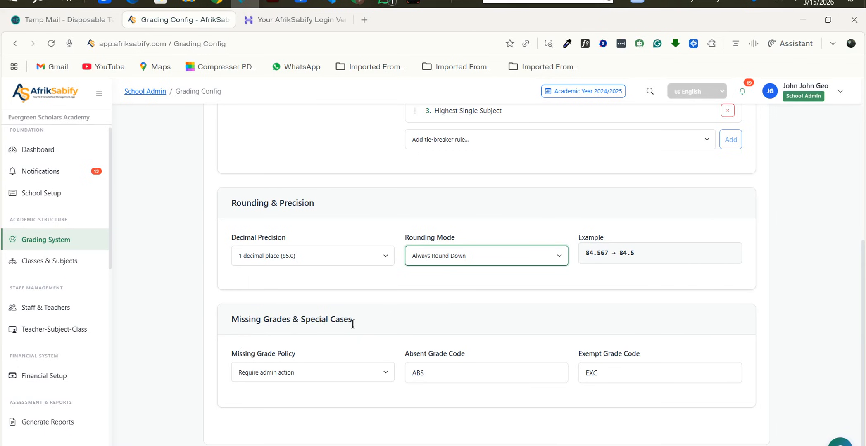
- Set the missing grade policy to Treat as zero (0) and the absent grade code to B
left_click(280, 372)
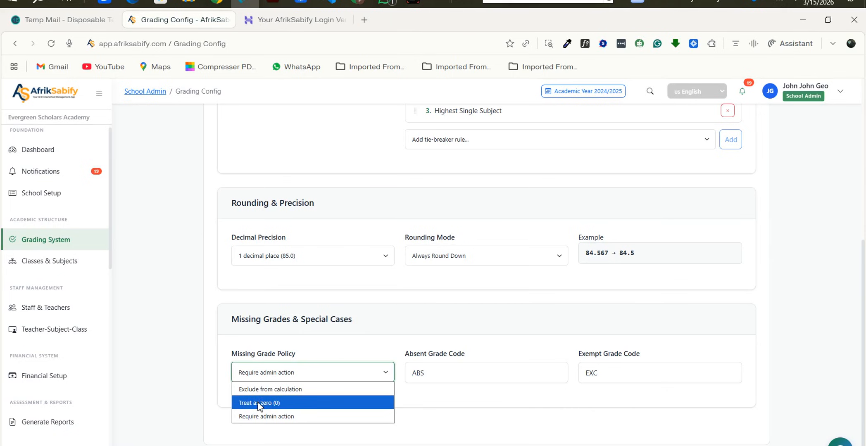
left_click(259, 403)
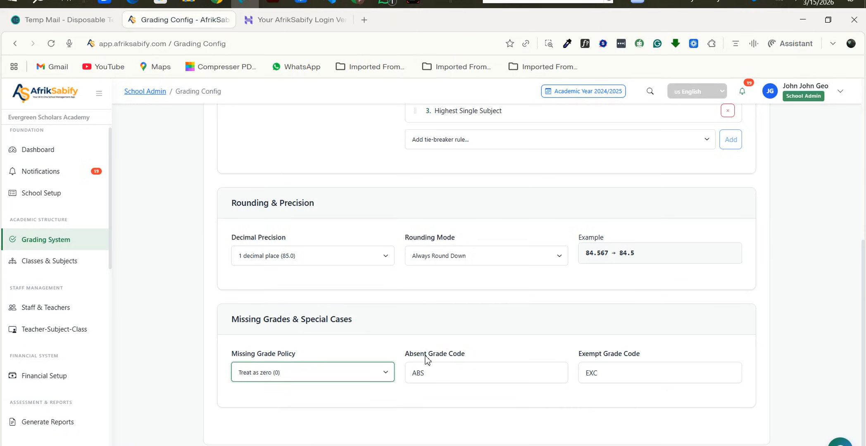
left_click(444, 382)
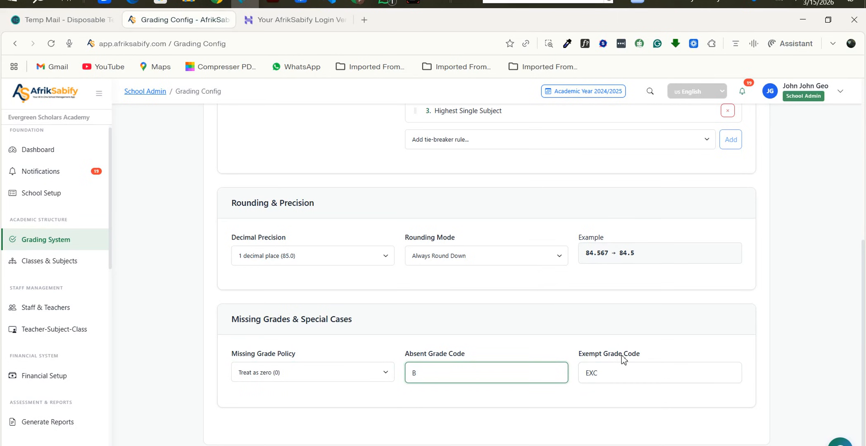
- Set the maximum resits to 5 in the promotion rules' resit/retake policy
scroll(624, 359, "up", 1)
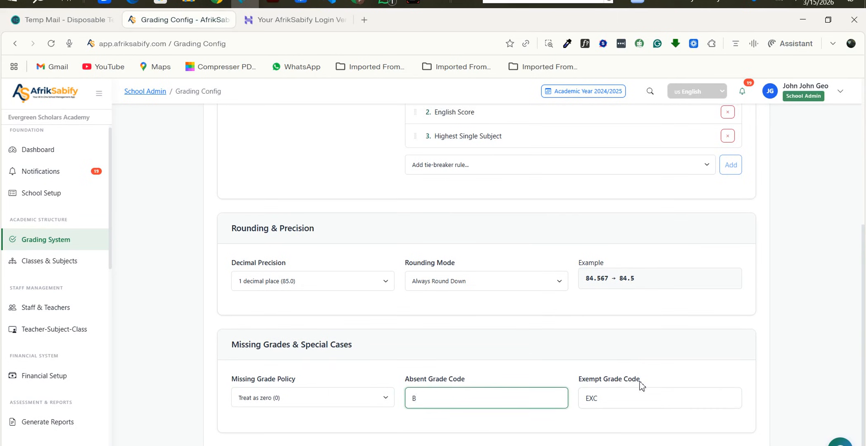
scroll(640, 387, "up", 1)
scroll(614, 400, "down", 1)
scroll(603, 390, "up", 8)
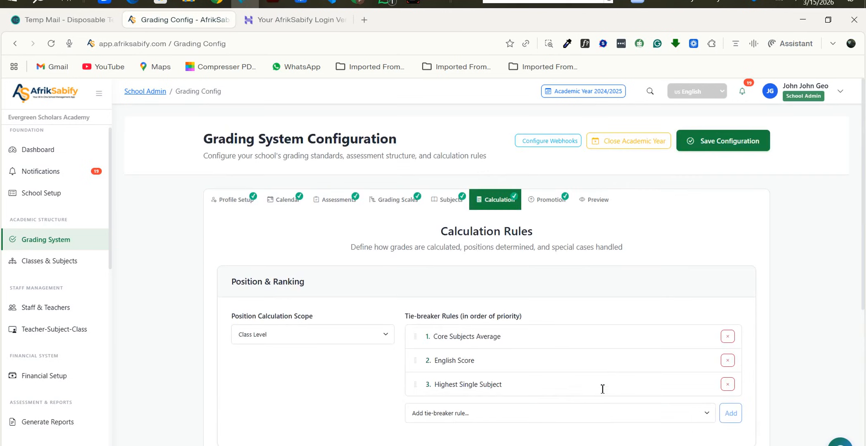
left_click(551, 200)
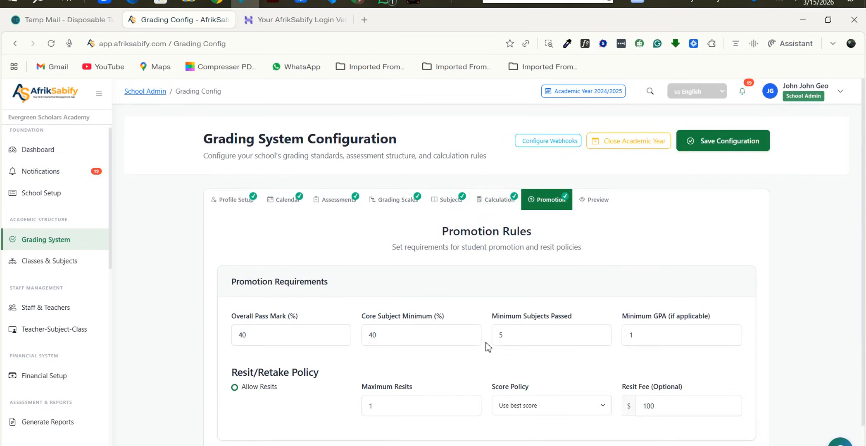
scroll(479, 356, "down", 1)
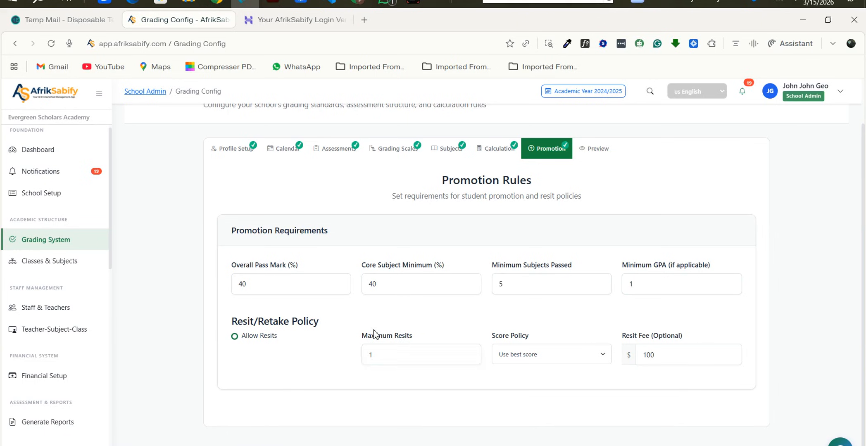
left_click(471, 353)
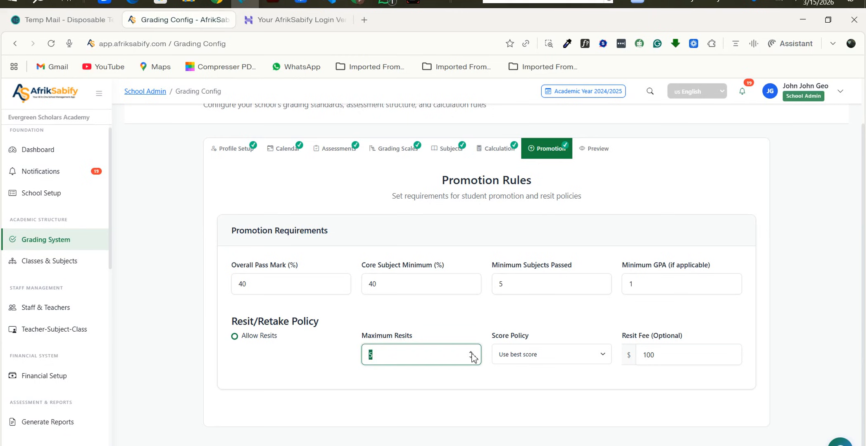
left_click(471, 358)
left_click(472, 358)
- Set the resit score policy to Average with original and the resit fee to 100.01
left_click(603, 356)
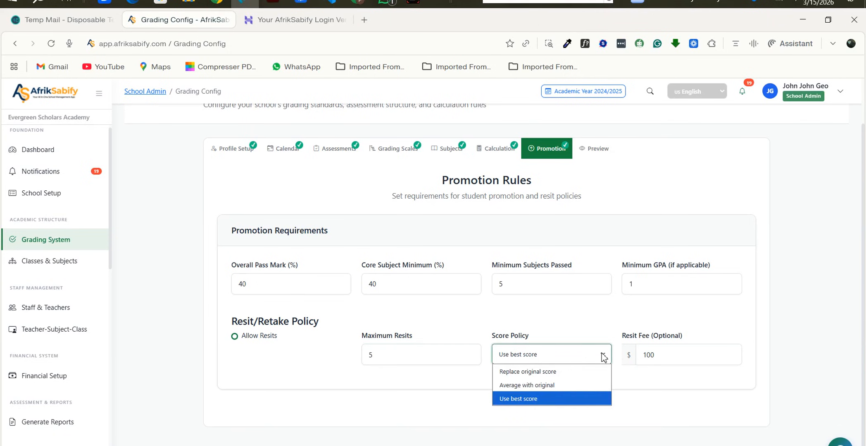
left_click(520, 386)
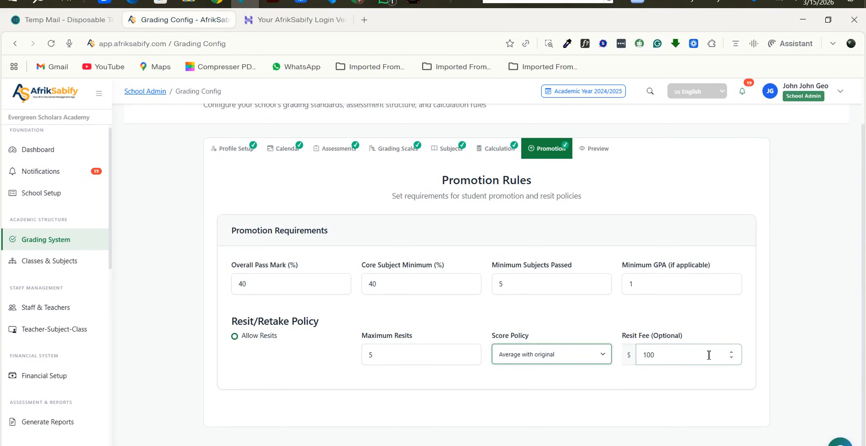
double_click(731, 352)
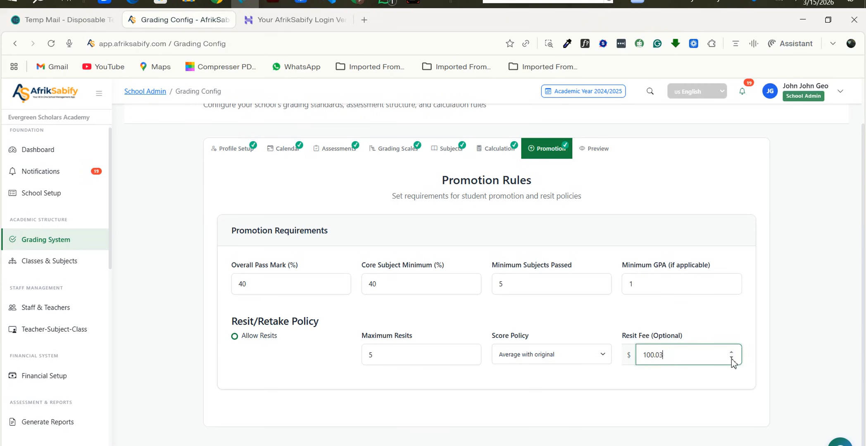
- Open the grading configuration preview and examine the configuration summary, calendar, subjects, scales, rules, sample student scores and validation results
scroll(620, 297, "up", 1)
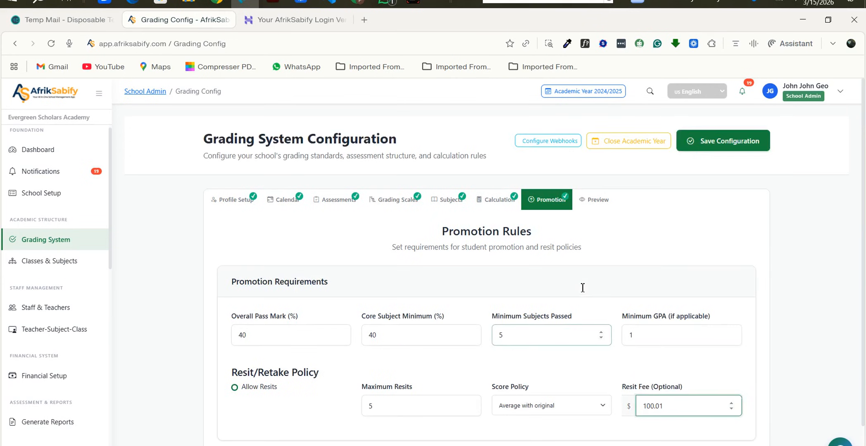
left_click(597, 201)
scroll(501, 322, "down", 1)
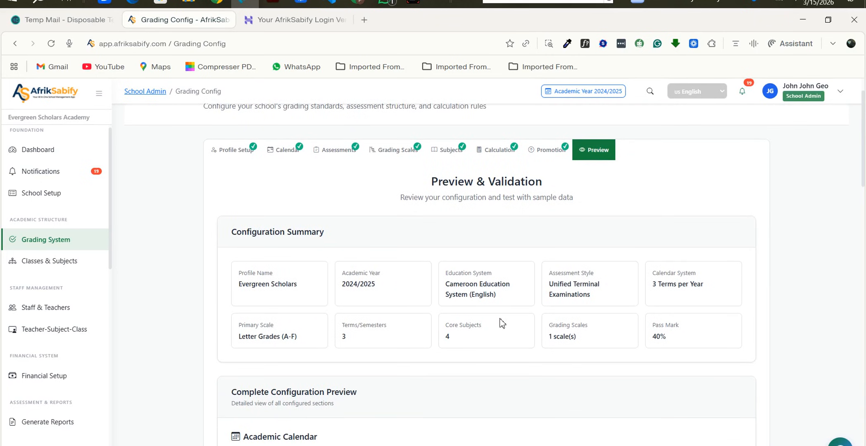
scroll(501, 323, "down", 3)
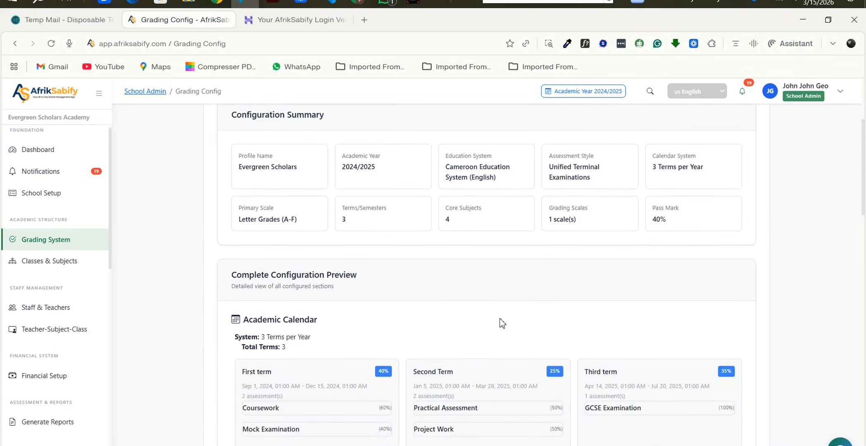
scroll(359, 303, "up", 2)
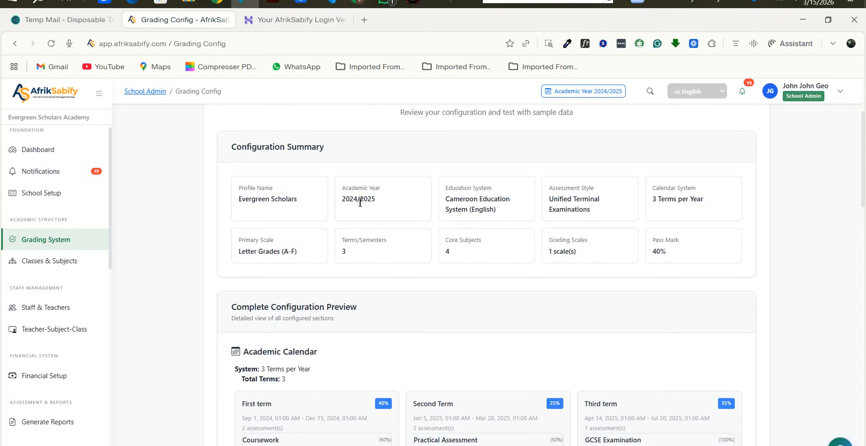
scroll(359, 205, "down", 3)
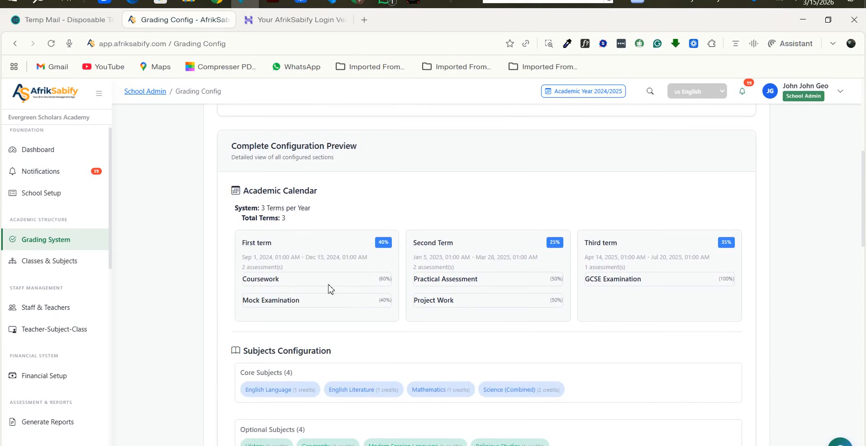
scroll(331, 289, "down", 7)
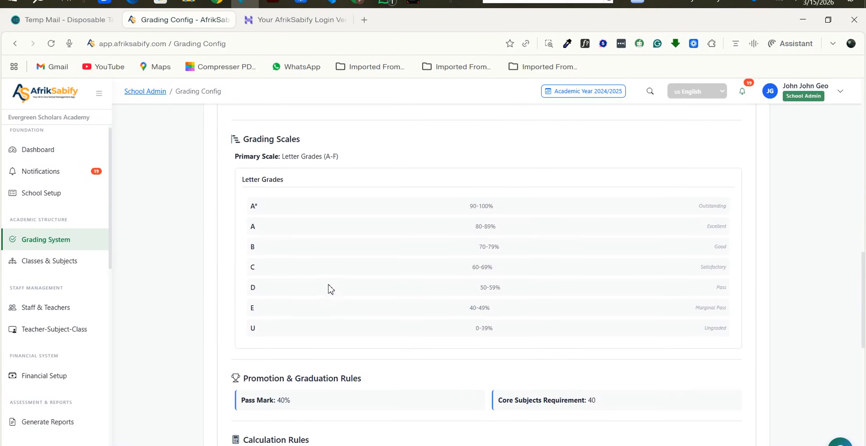
scroll(330, 289, "down", 10)
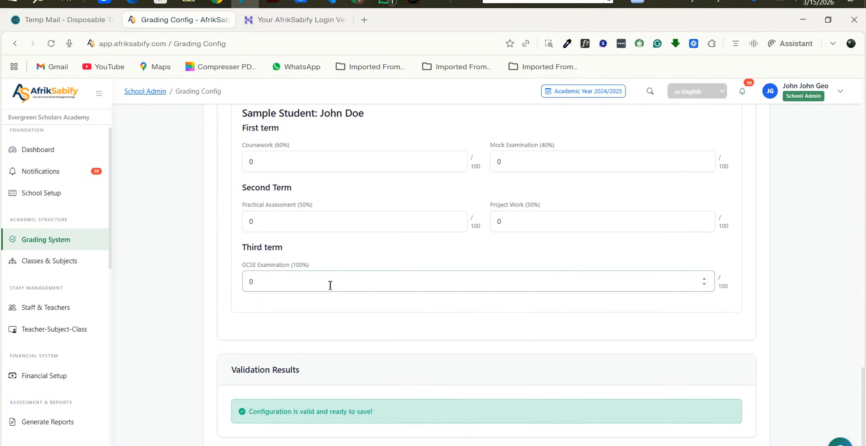
scroll(331, 223, "down", 1)
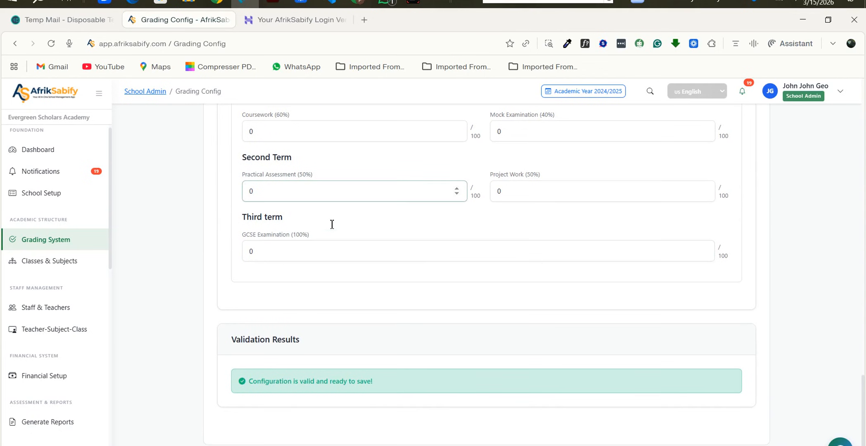
scroll(340, 302, "up", 20)
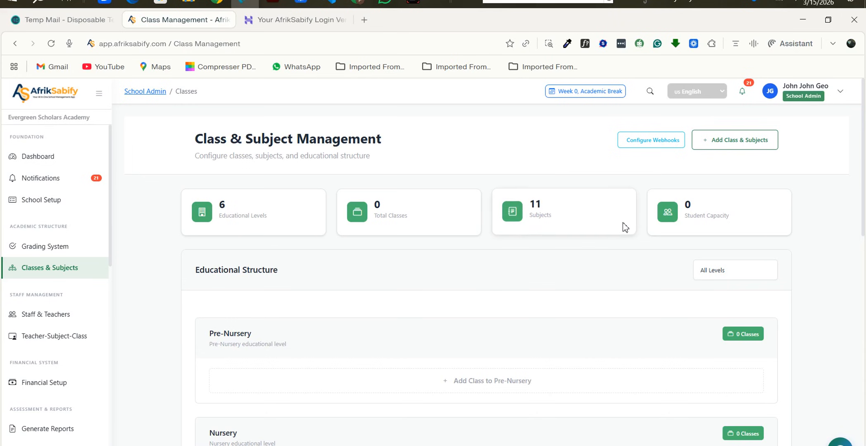
- Examine the educational levels on the Class & Subject Management page and the choices in the level filter
scroll(622, 226, "down", 2)
scroll(622, 226, "up", 2)
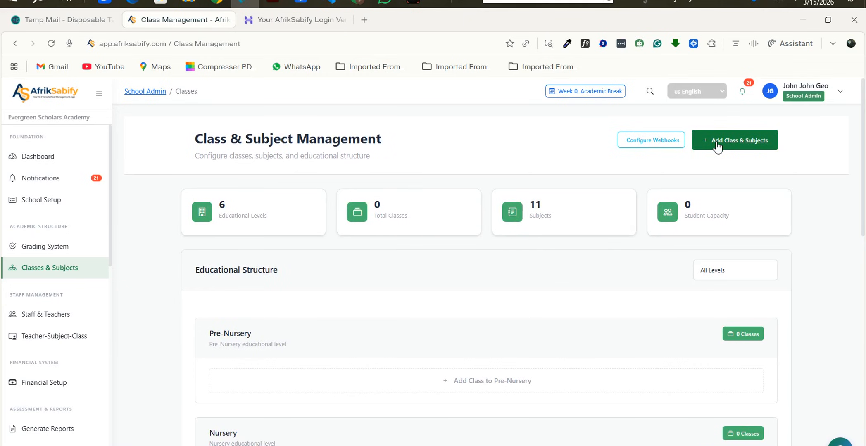
left_click(712, 276)
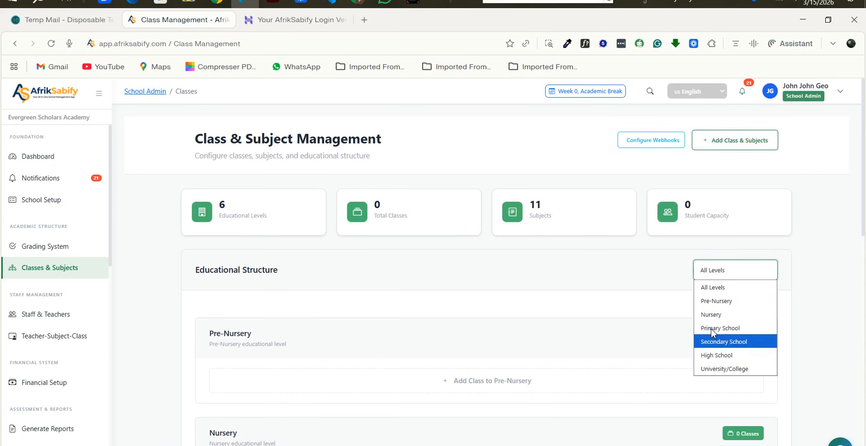
scroll(690, 343, "down", 1)
left_click(722, 247)
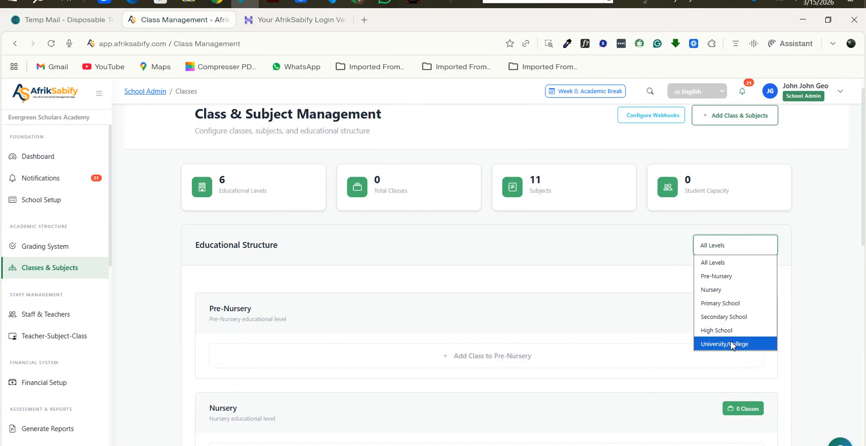
scroll(559, 362, "down", 3)
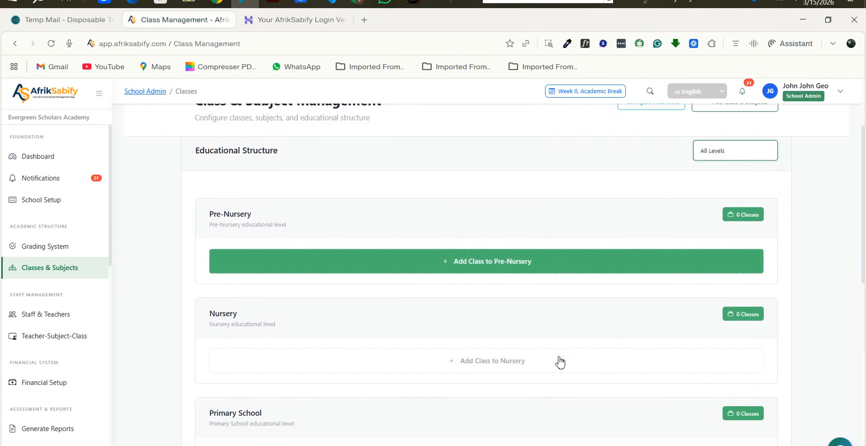
scroll(560, 362, "up", 4)
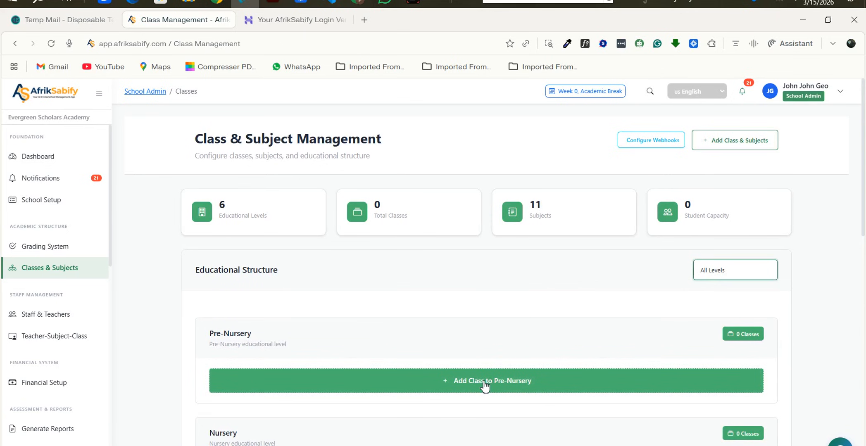
- Filter the educational structure to Pre-Nursery and start a new class in that level
left_click(733, 270)
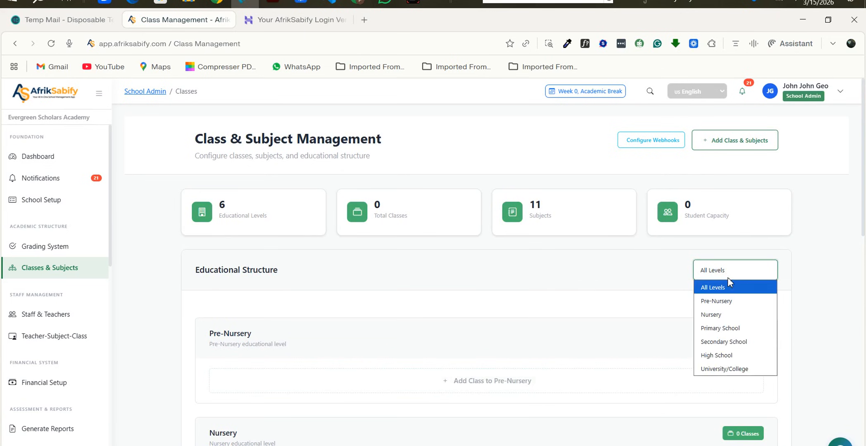
left_click(710, 300)
left_click(483, 382)
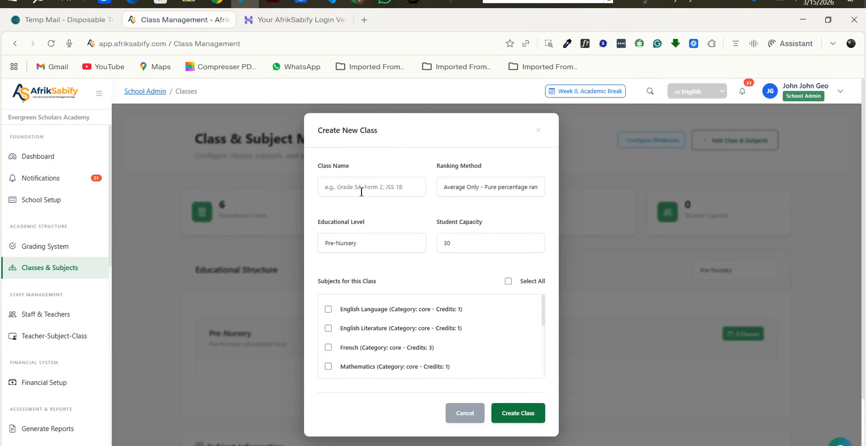
- Name the new class Day care and set its ranking method to Subjects First, Then Average
left_click(347, 191)
left_click(347, 191)
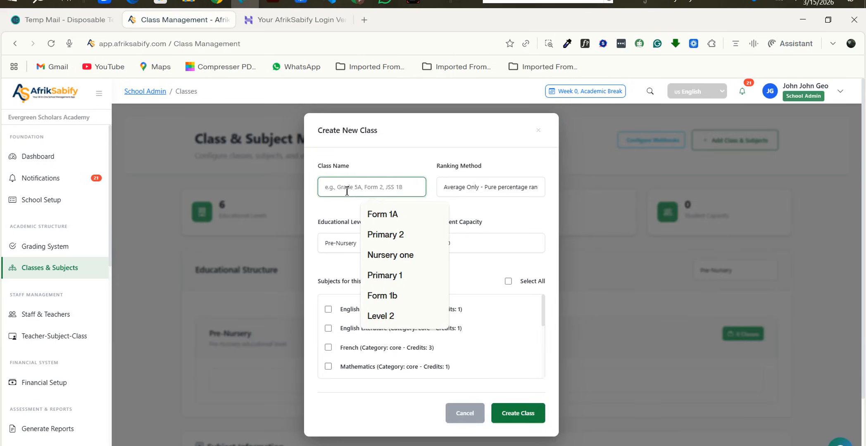
type("D")
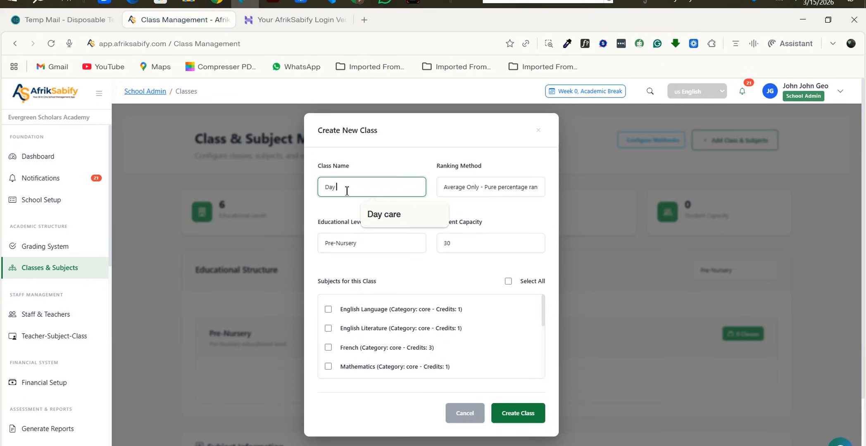
type("ay")
left_click(374, 214)
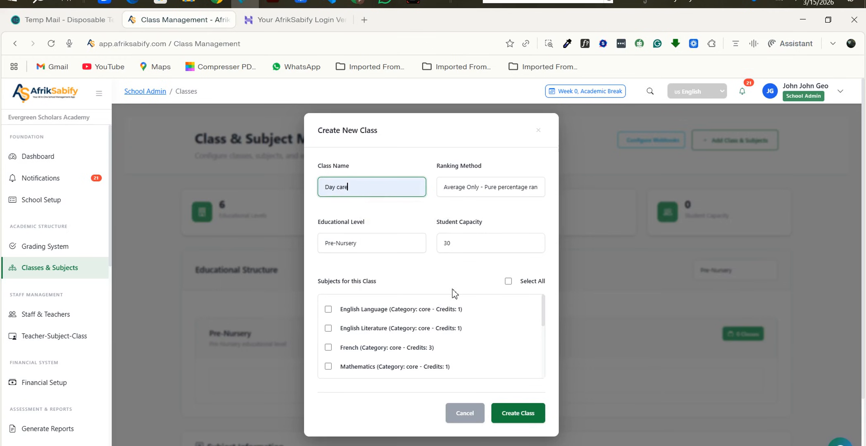
left_click(363, 247)
left_click(476, 188)
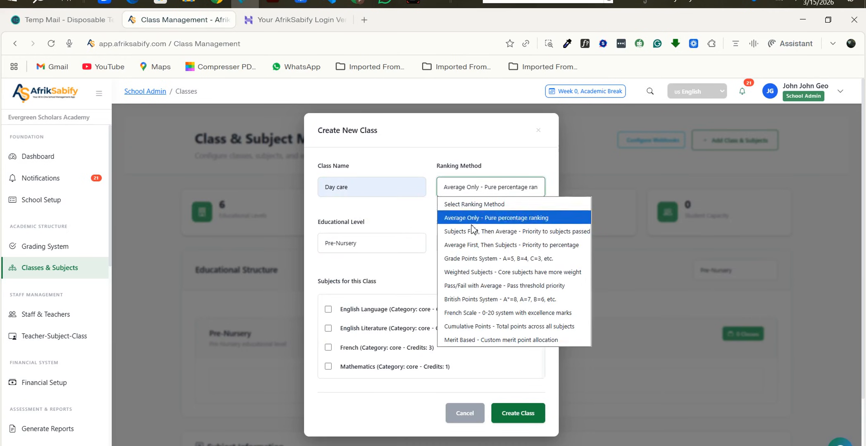
left_click(479, 232)
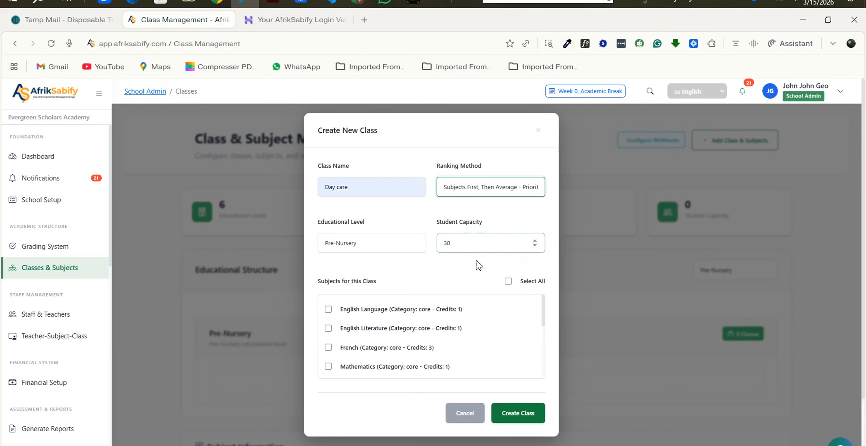
scroll(390, 329, "down", 2)
scroll(386, 324, "up", 2)
scroll(349, 334, "down", 2)
scroll(350, 338, "down", 4)
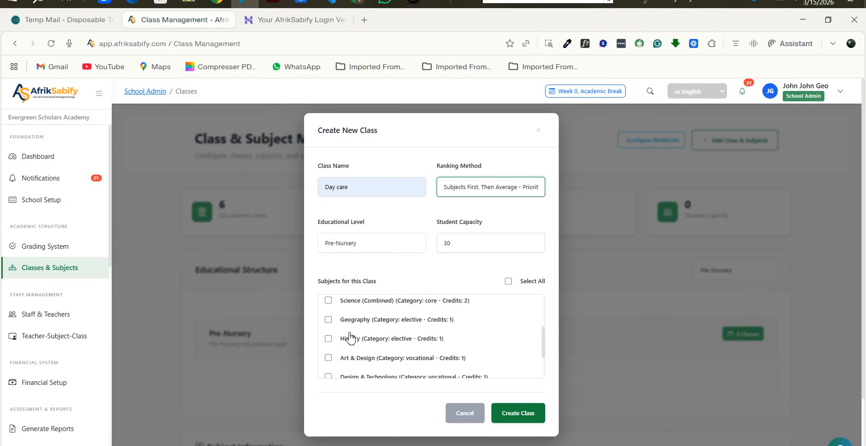
scroll(350, 337, "up", 6)
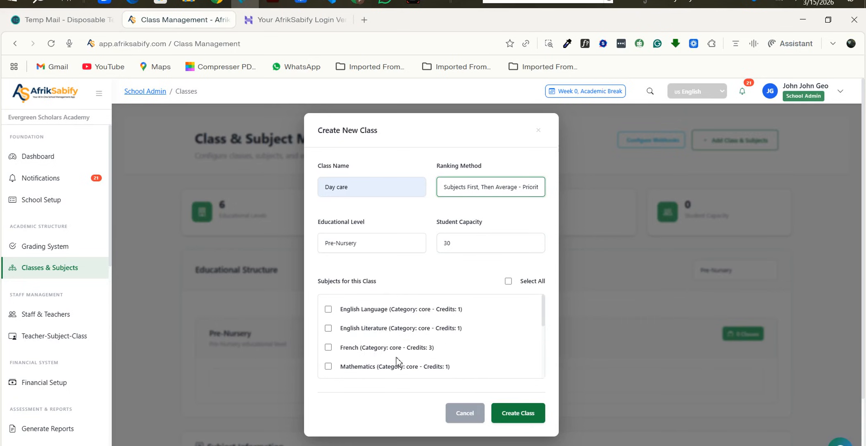
scroll(398, 362, "down", 2)
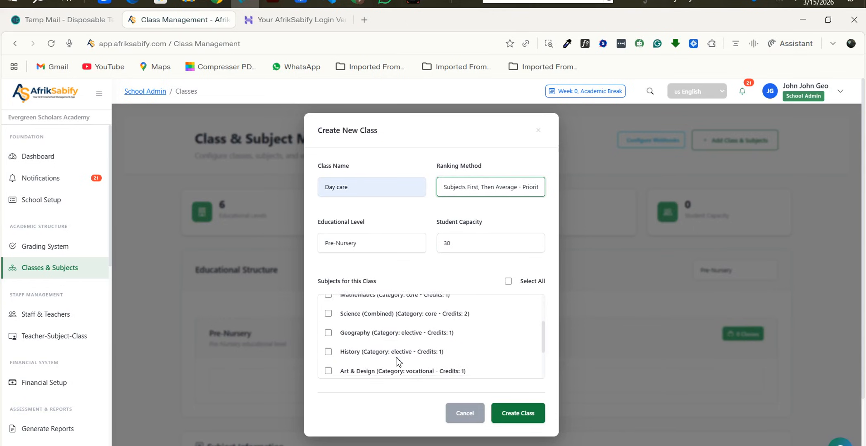
left_click(508, 282)
scroll(413, 337, "down", 2)
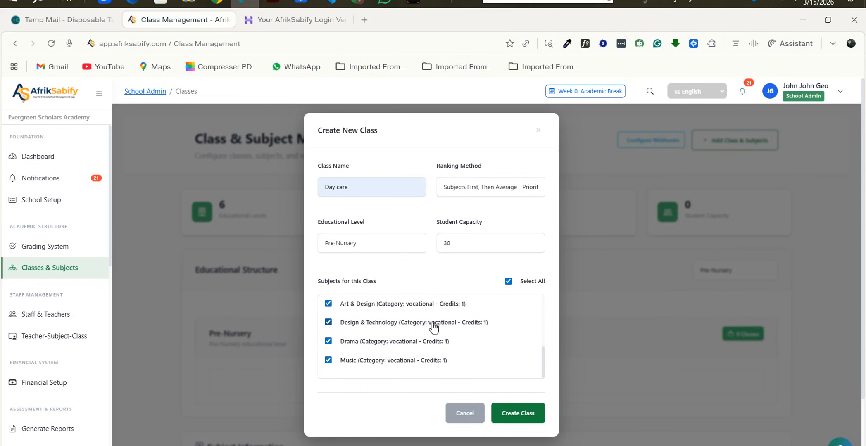
left_click(508, 281)
- Assign only the Drama and Design & Technology subjects to the Day care class and create it
scroll(369, 367, "up", 1)
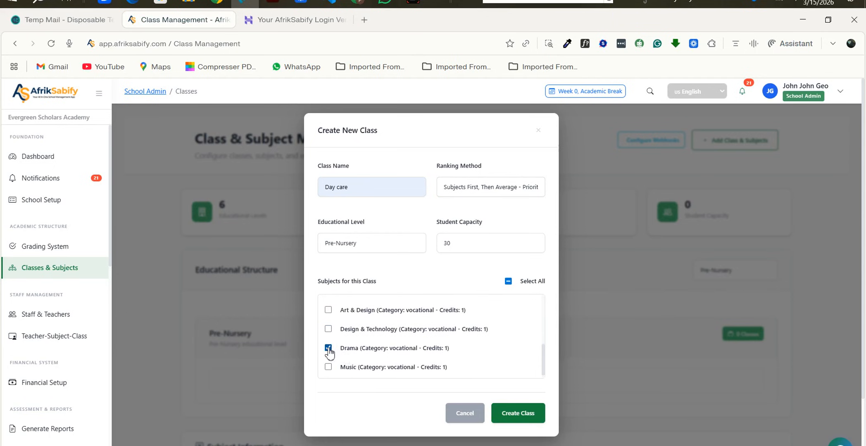
left_click(328, 330)
left_click(517, 415)
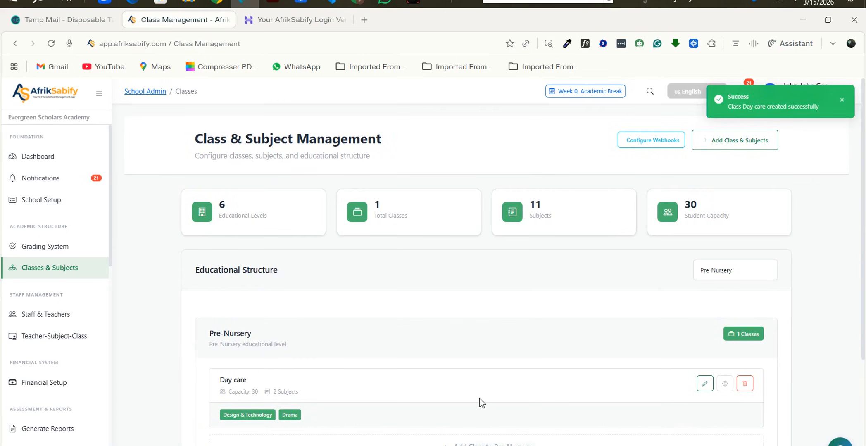
scroll(478, 398, "down", 3)
scroll(472, 342, "down", 1)
scroll(496, 312, "up", 4)
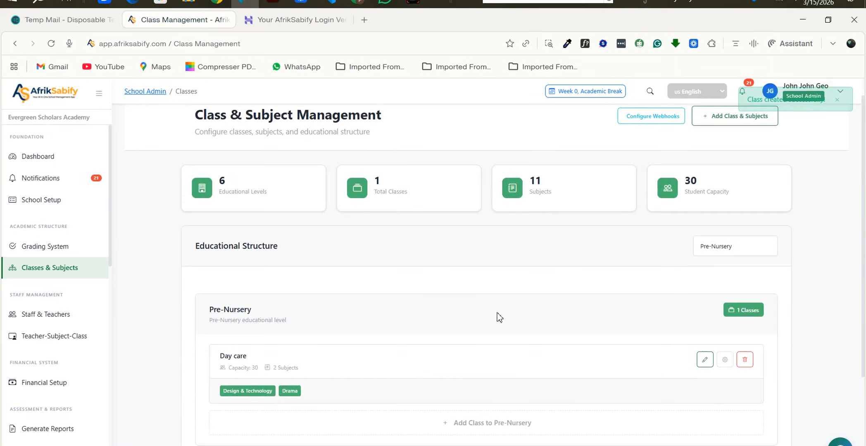
- Filter the educational structure by University/College and by Pre-Nursery to review the classes in each level
left_click(714, 252)
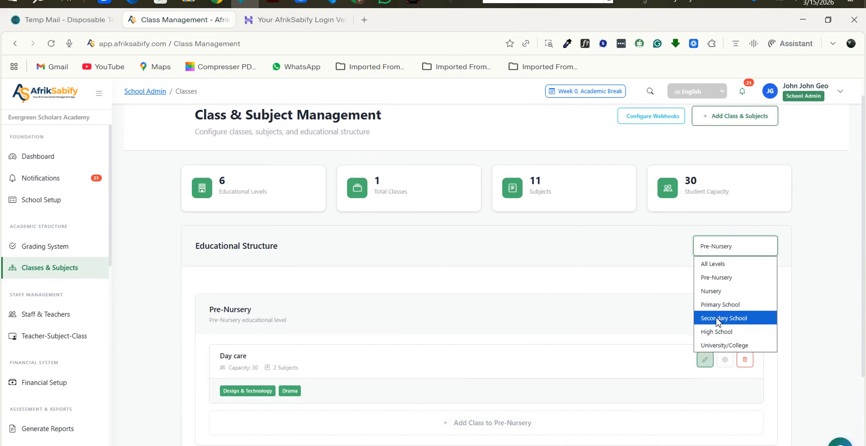
left_click(720, 345)
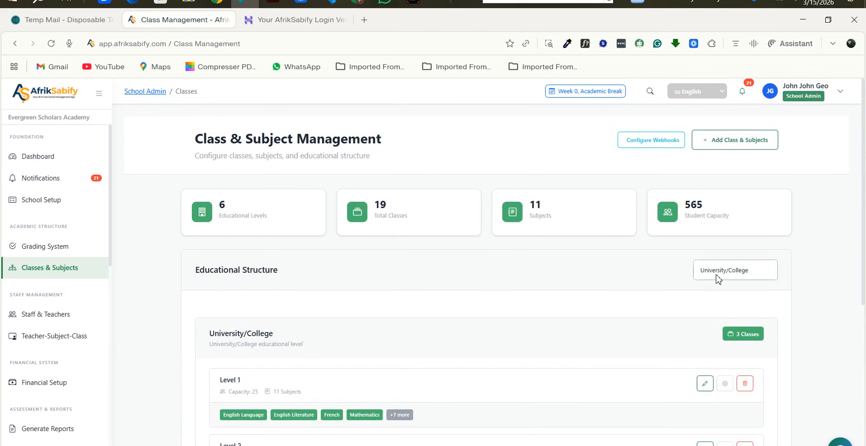
left_click(718, 276)
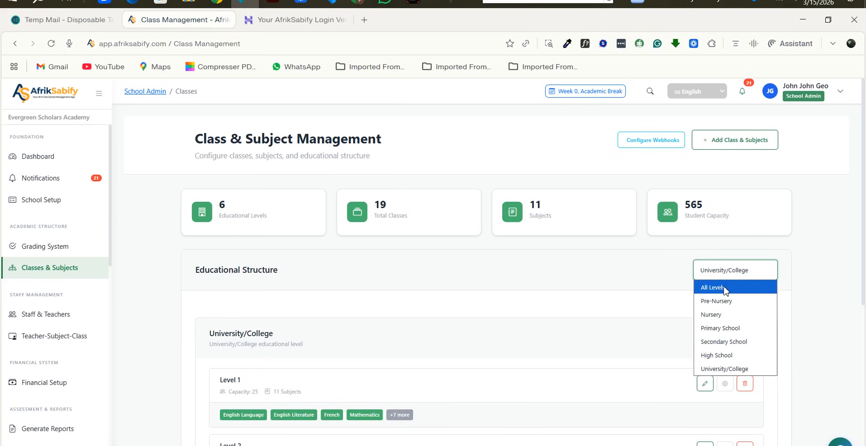
left_click(718, 301)
scroll(450, 357, "down", 2)
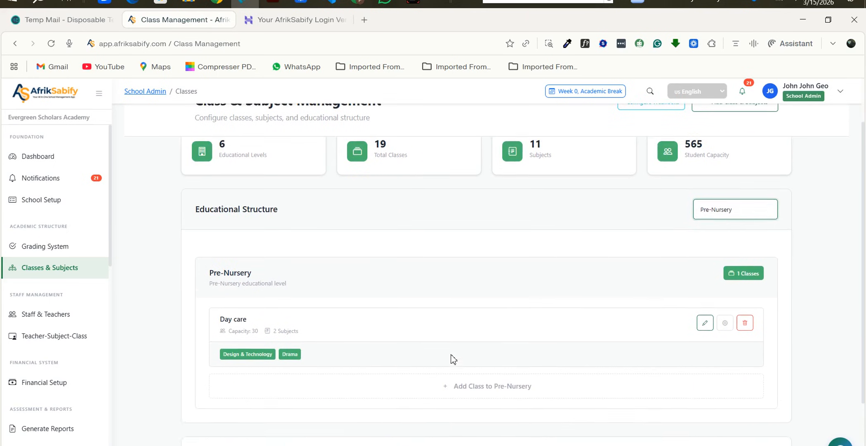
scroll(450, 354, "up", 1)
- Filter the educational structure by Nursery and review the classes in that level
left_click(747, 243)
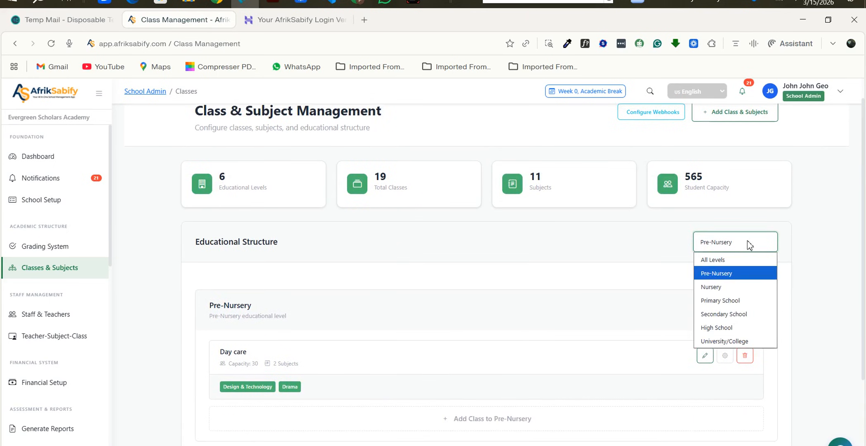
left_click(715, 288)
scroll(452, 261, "down", 4)
scroll(437, 352, "up", 2)
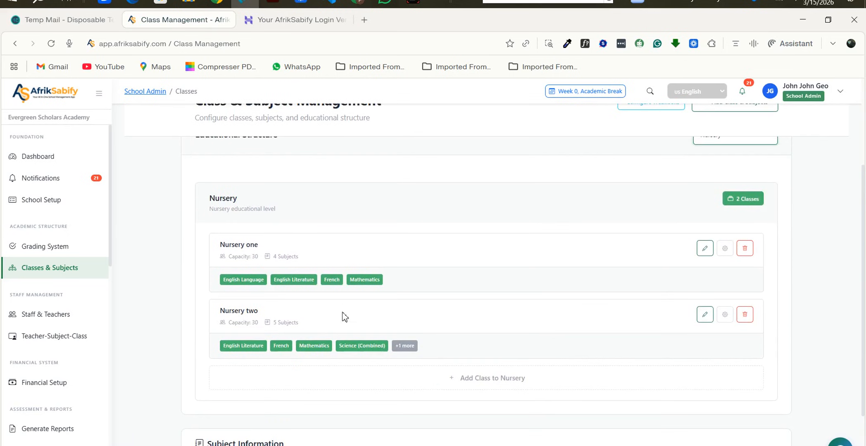
scroll(413, 335, "up", 4)
- Filter the educational structure by Primary School and review the classes and subjects in that level
left_click(735, 273)
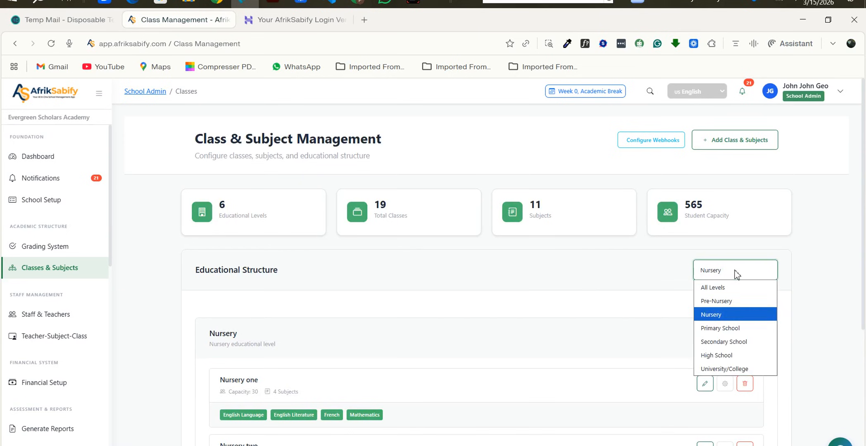
left_click(702, 329)
scroll(436, 329, "down", 3)
scroll(413, 289, "down", 1)
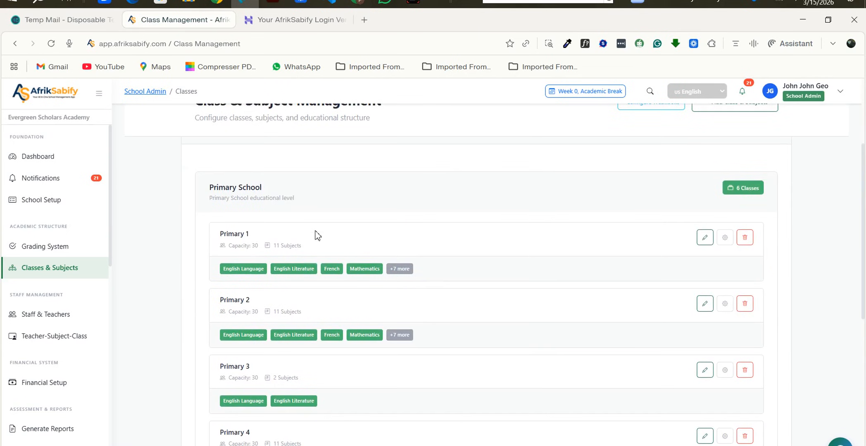
scroll(299, 276, "down", 6)
scroll(293, 360, "down", 3)
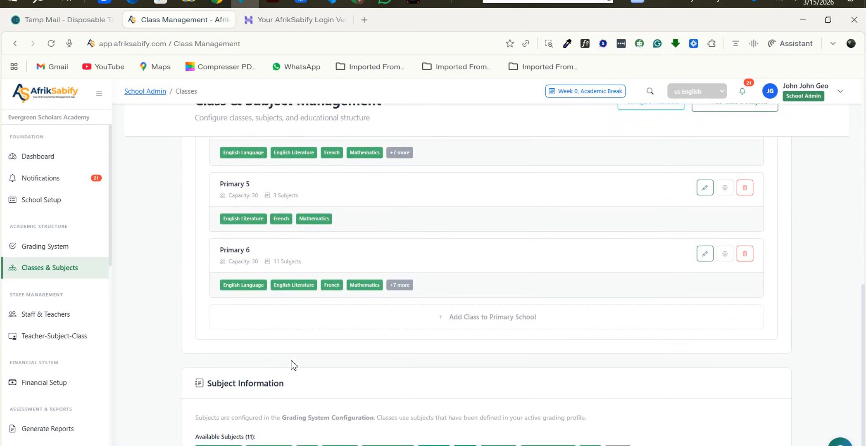
- Filter the educational structure by Secondary School and review the classes and subjects in that level
scroll(292, 361, "up", 10)
left_click(726, 240)
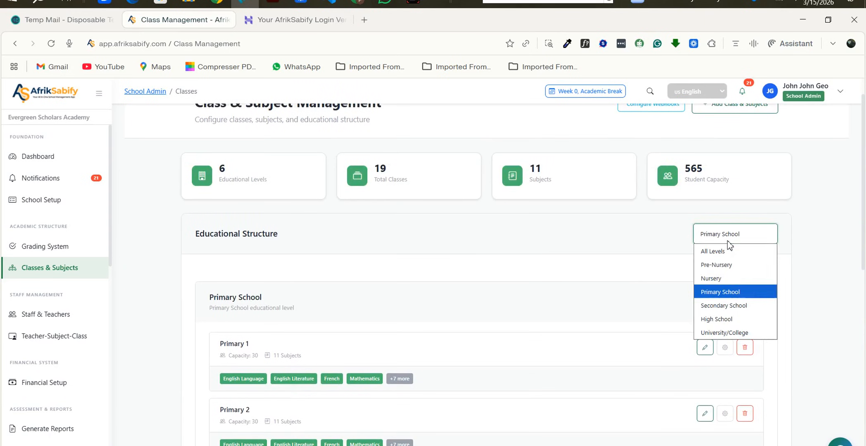
left_click(717, 305)
scroll(456, 330, "down", 4)
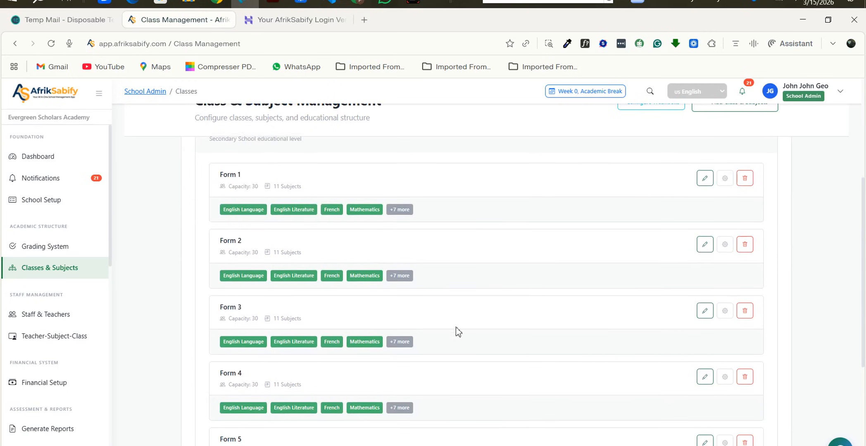
scroll(286, 294, "up", 3)
scroll(286, 320, "down", 6)
scroll(287, 321, "down", 2)
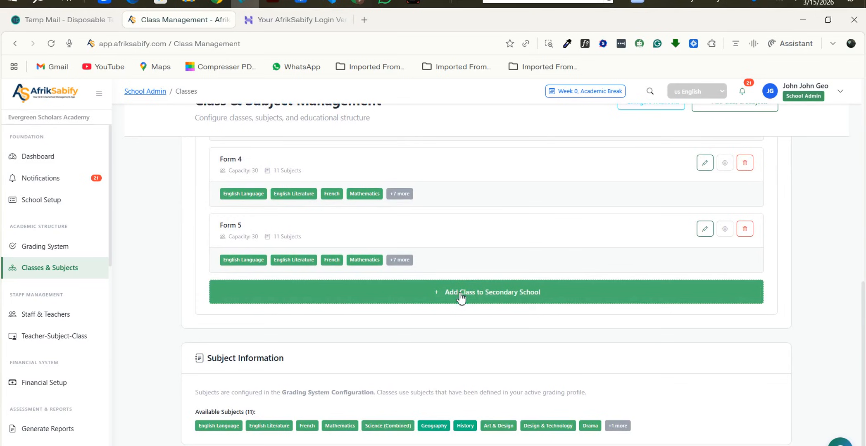
- Filter the educational structure by High School and review the classes and subjects in that level
scroll(459, 296, "up", 6)
scroll(742, 182, "up", 2)
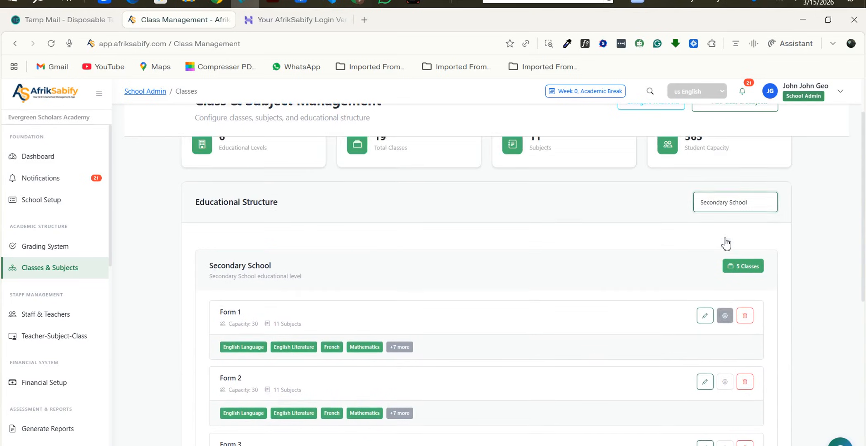
left_click(731, 206)
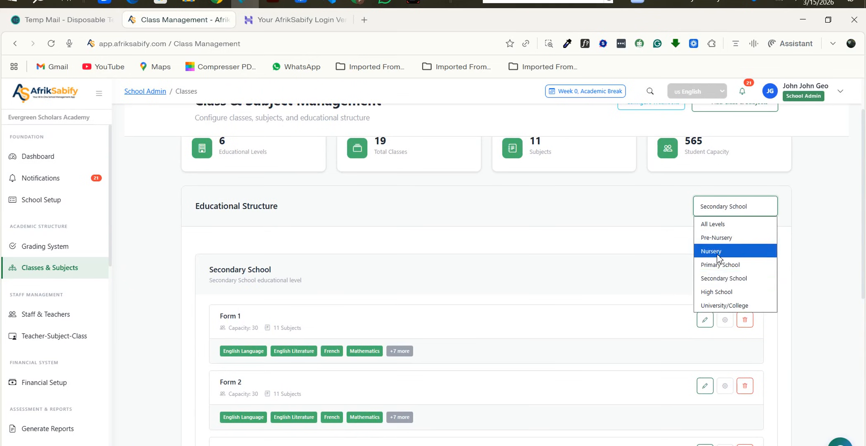
left_click(714, 292)
scroll(336, 247, "down", 4)
scroll(373, 231, "up", 4)
scroll(373, 232, "up", 1)
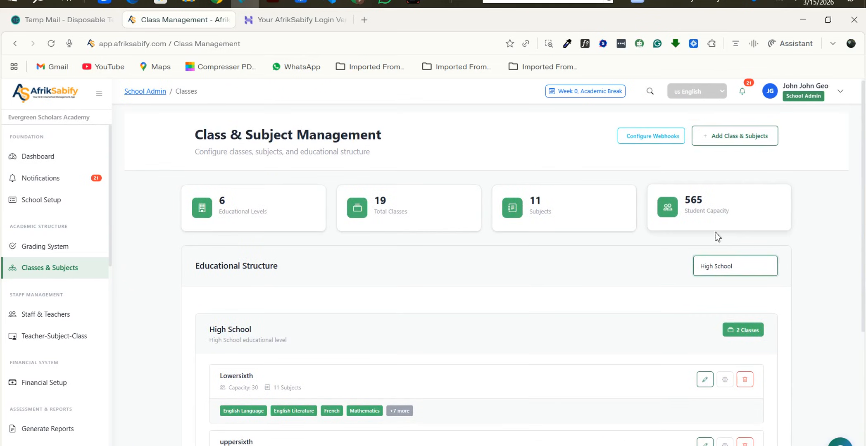
left_click(739, 266)
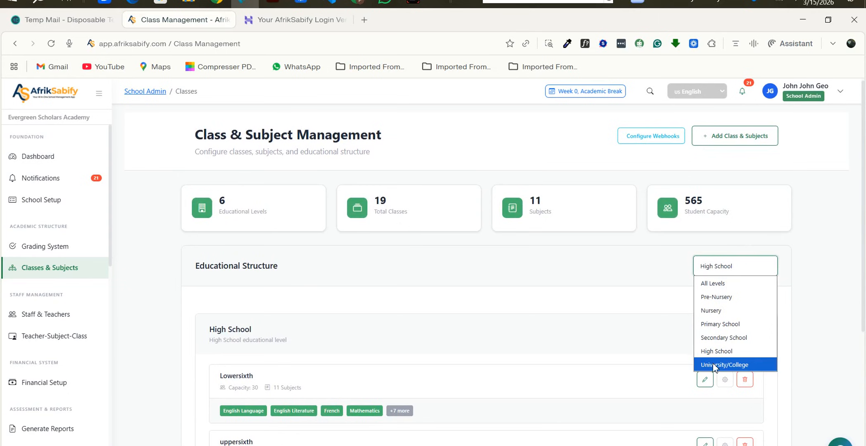
scroll(501, 377, "down", 4)
scroll(501, 377, "up", 2)
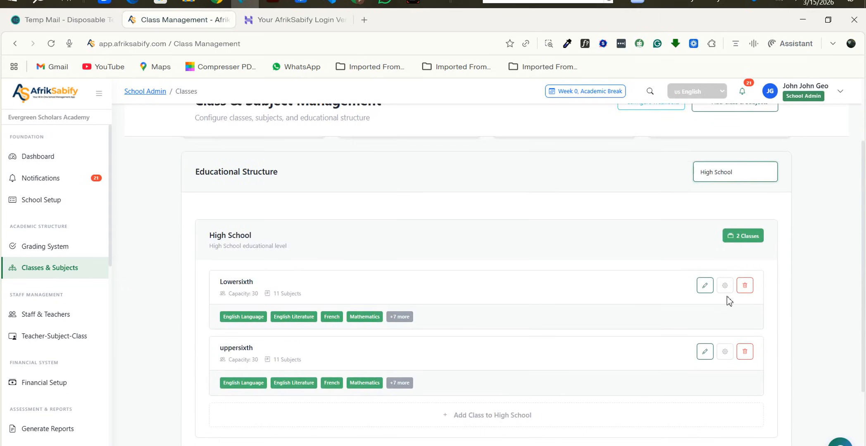
- Inspect the Lowersixth class's details through both its edit and settings options, closing each dialog without changes
left_click(705, 286)
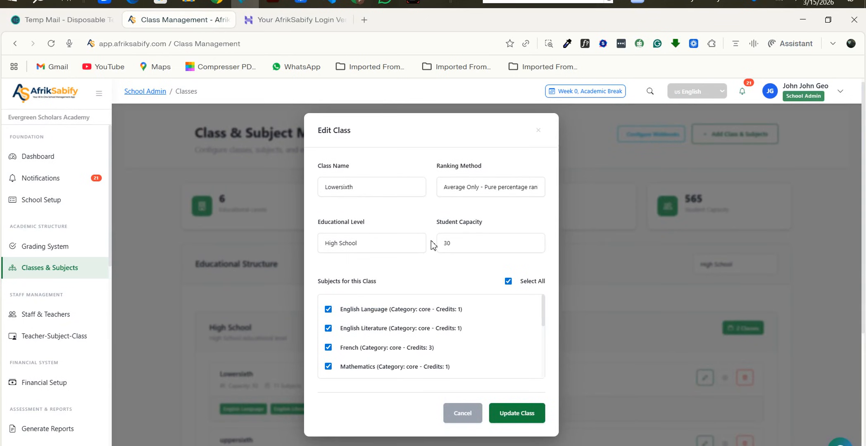
left_click(538, 132)
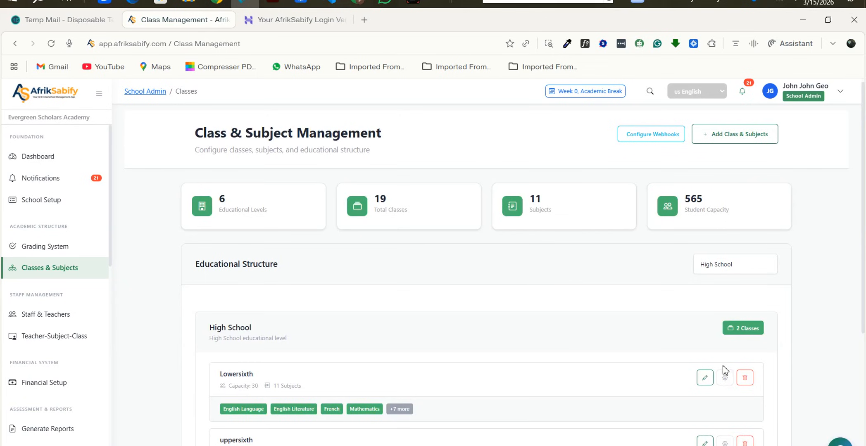
left_click(725, 378)
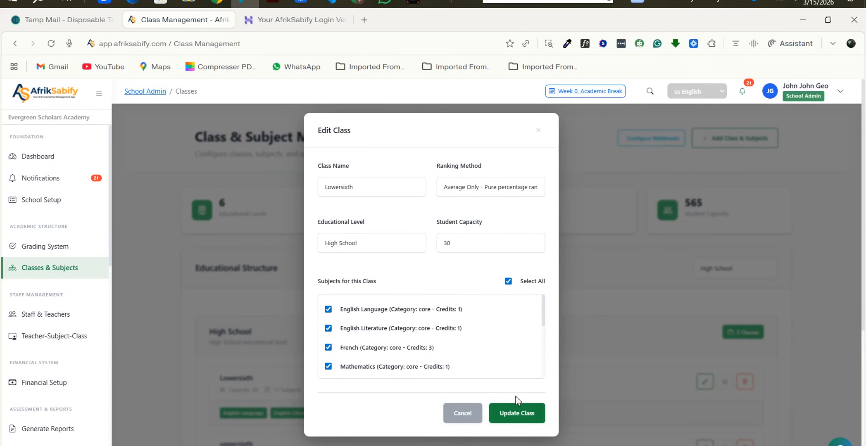
left_click(538, 130)
- Examine the summary figures, the High School class list and the available subject information on the class management page
scroll(681, 291, "down", 2)
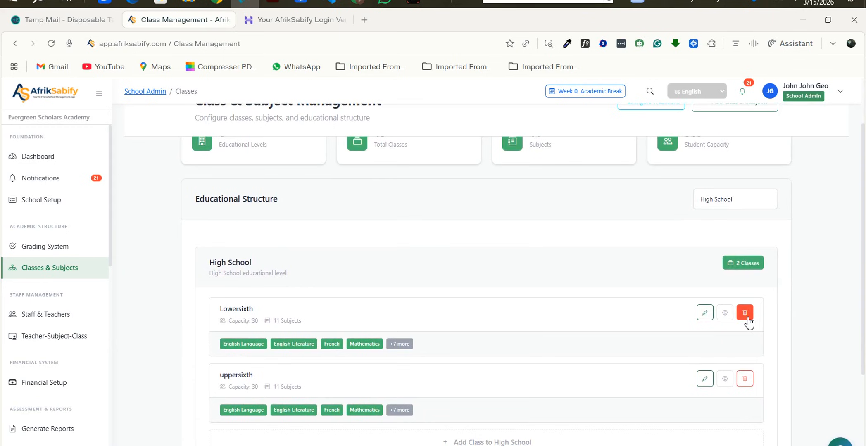
scroll(593, 313, "up", 2)
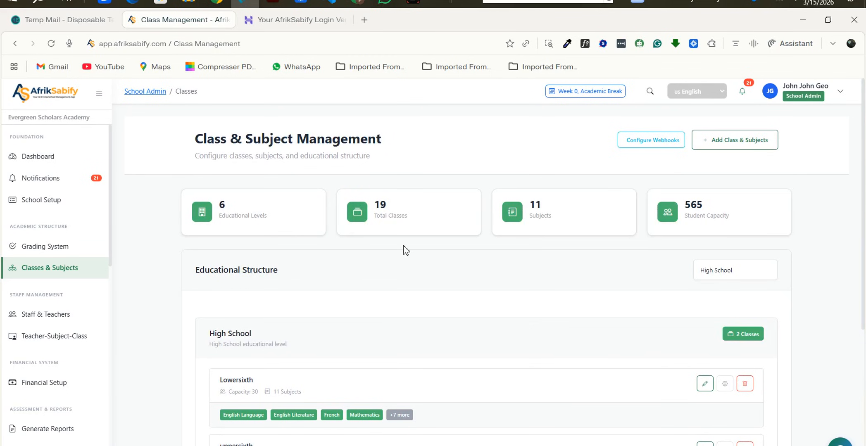
scroll(404, 246, "up", 3)
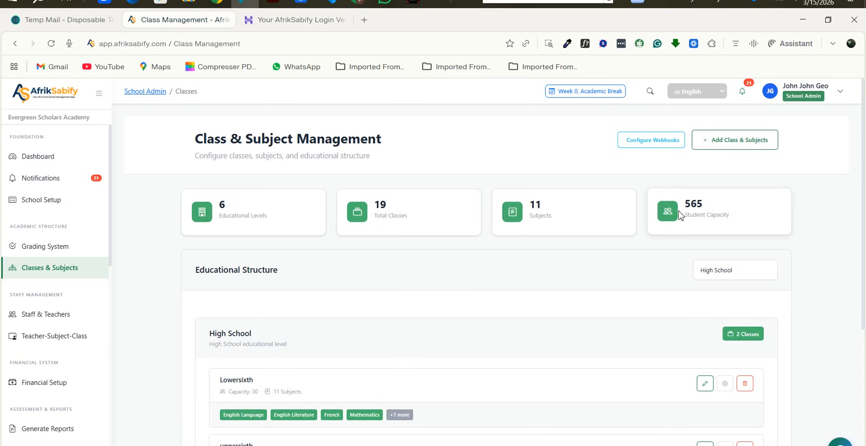
scroll(719, 218, "down", 1)
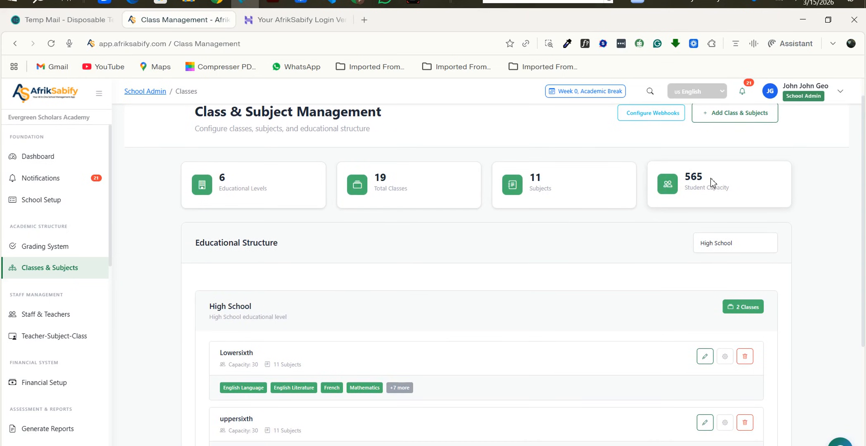
scroll(434, 147, "down", 5)
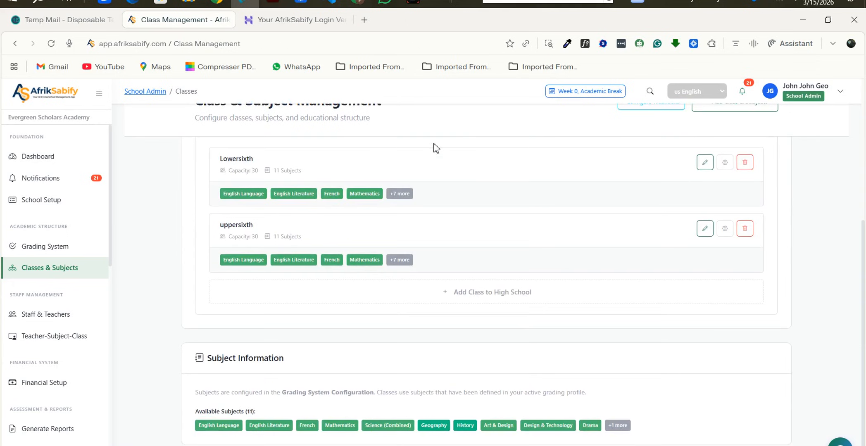
scroll(477, 244, "up", 6)
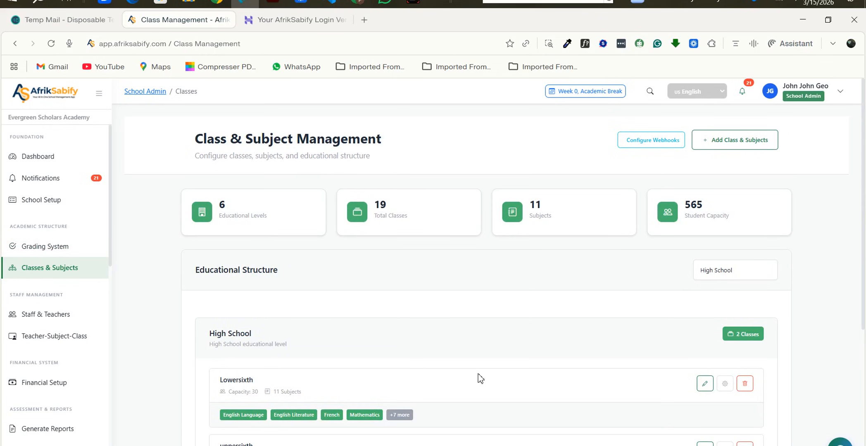
scroll(269, 316, "down", 2)
scroll(269, 315, "up", 2)
scroll(269, 316, "down", 4)
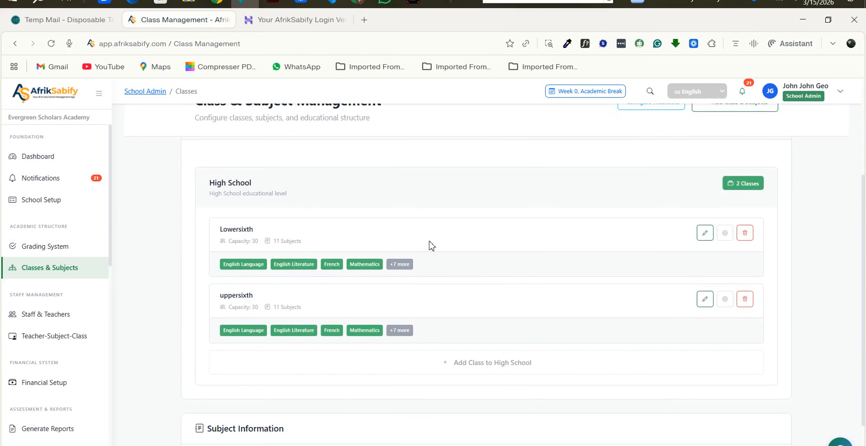
scroll(429, 246, "down", 2)
scroll(431, 248, "up", 6)
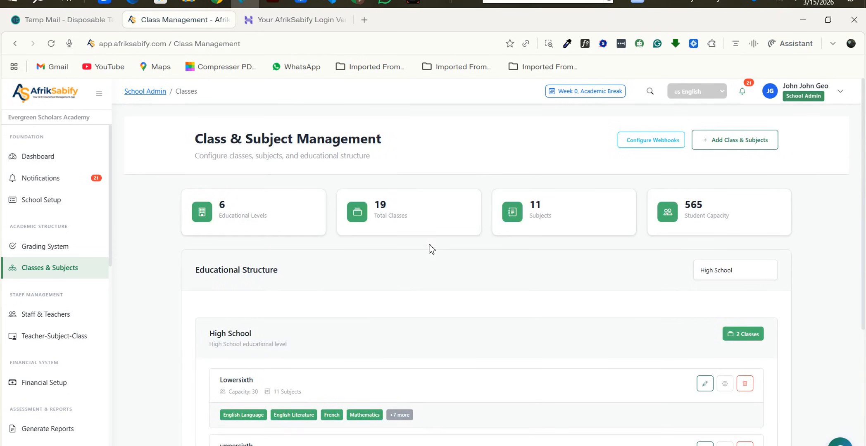